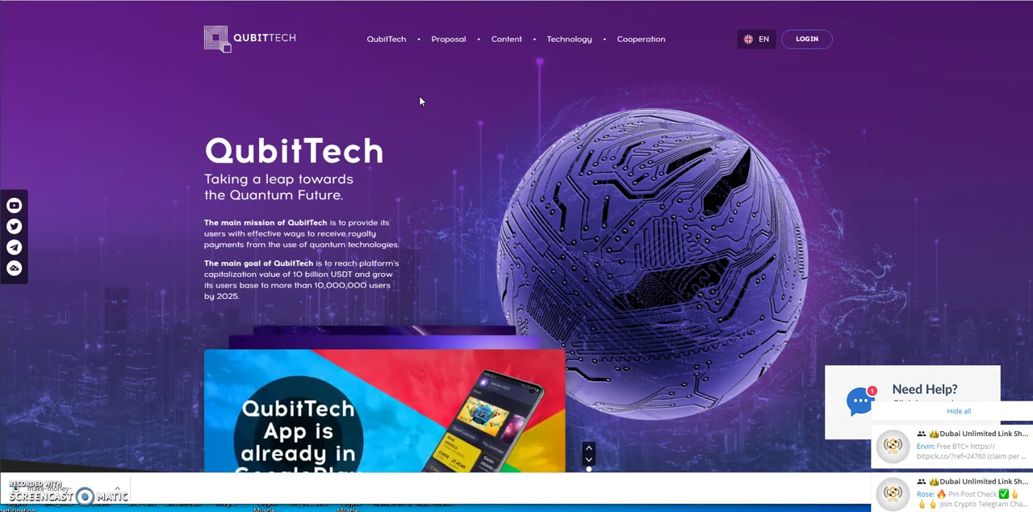
Move down the homepage to the About Us video, Daily Report and Our Products licenses
click(405, 100)
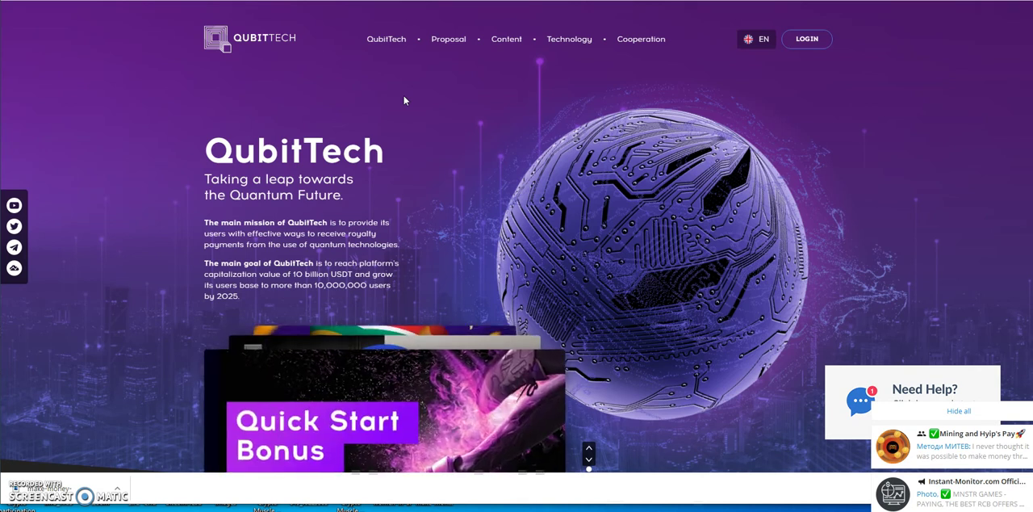
click(406, 98)
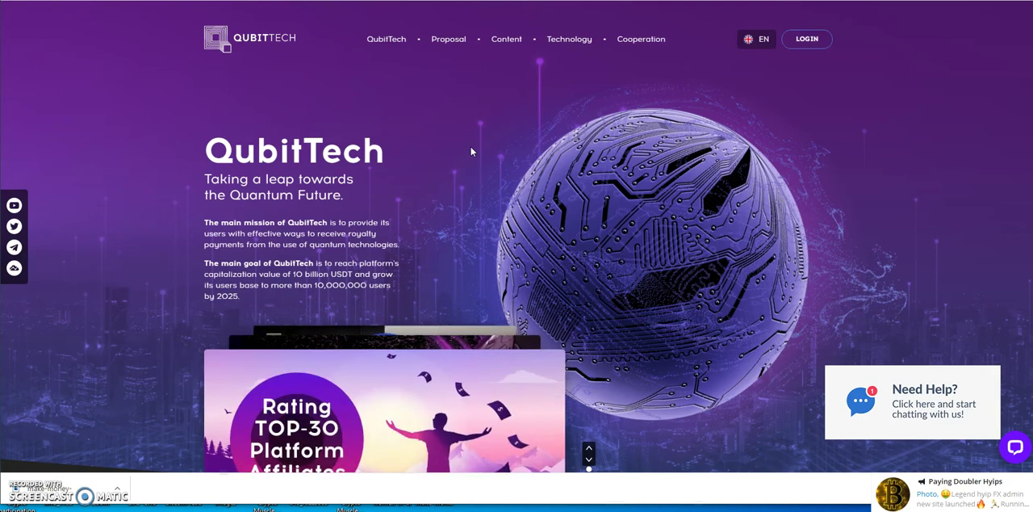
scroll(450, 153, down, 2)
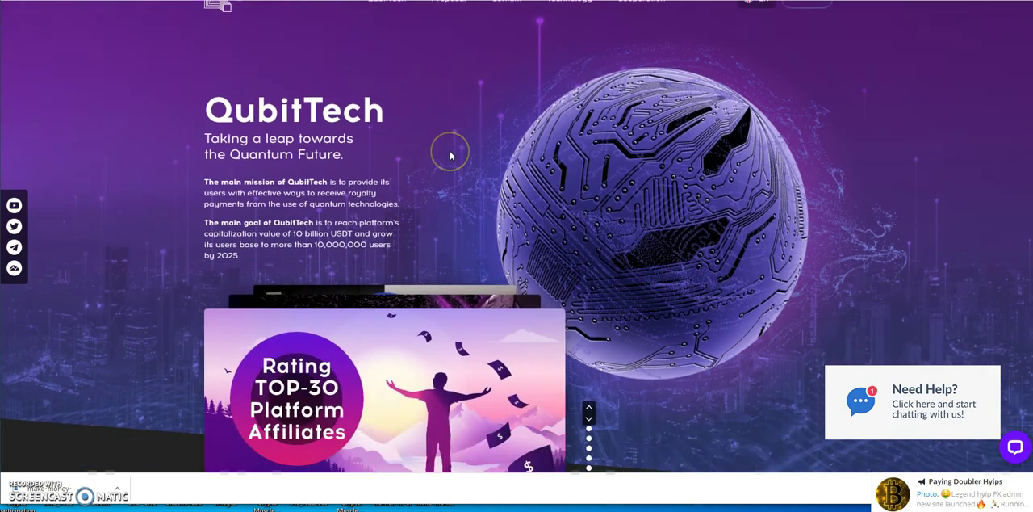
scroll(477, 142, down, 3)
scroll(477, 141, down, 2)
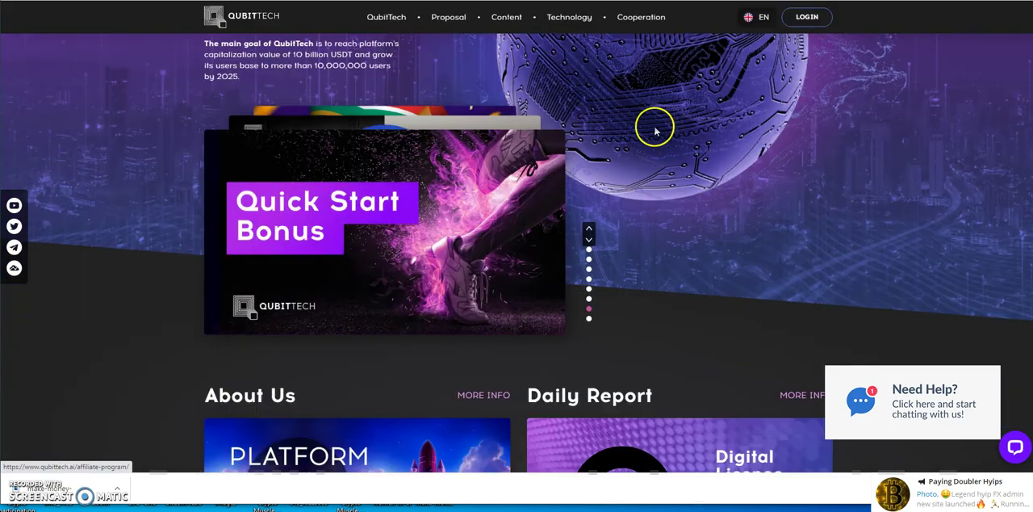
scroll(689, 160, down, 4)
scroll(689, 161, down, 2)
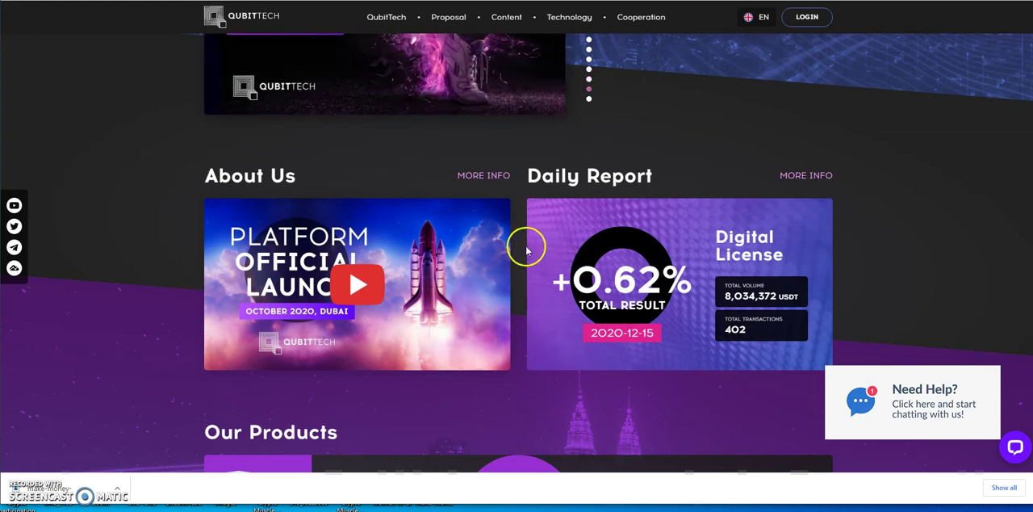
scroll(525, 244, down, 3)
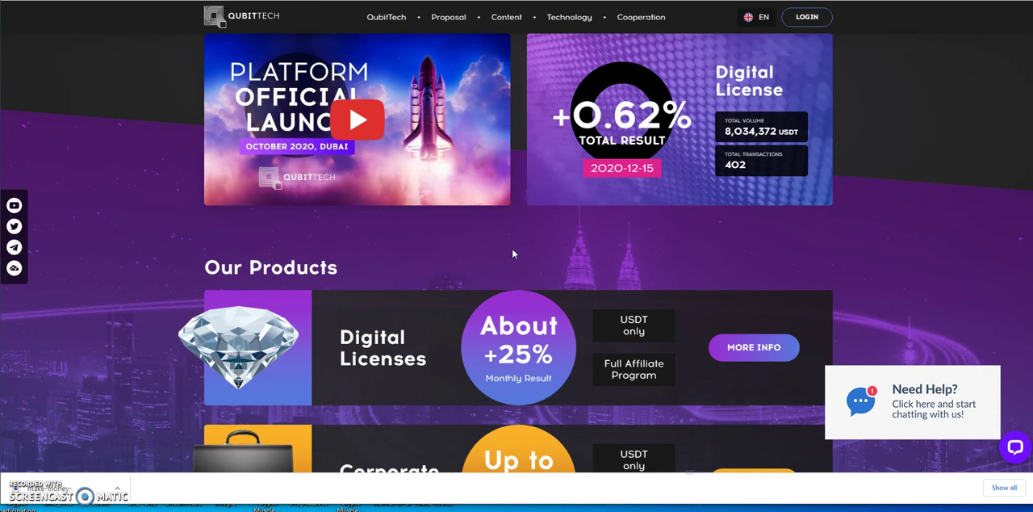
scroll(512, 248, down, 3)
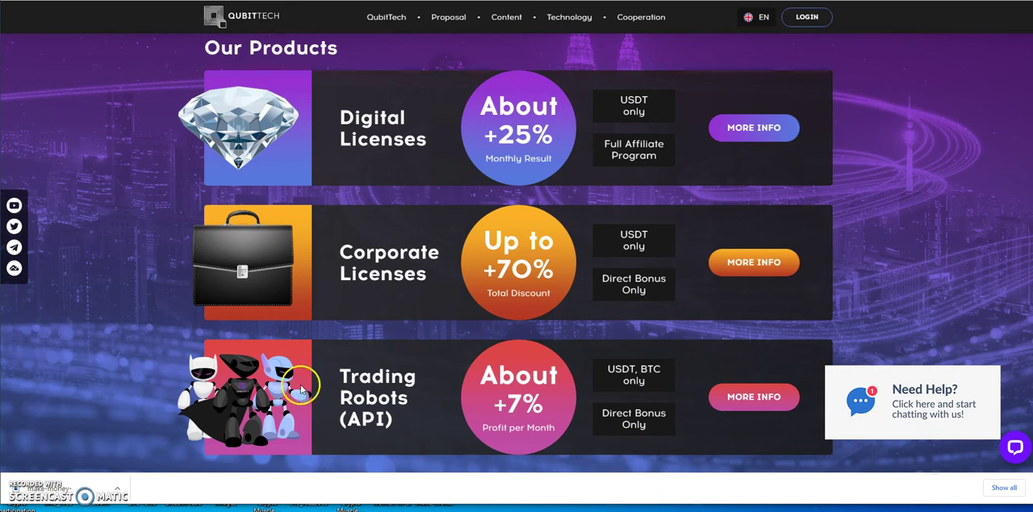
scroll(372, 385, down, 2)
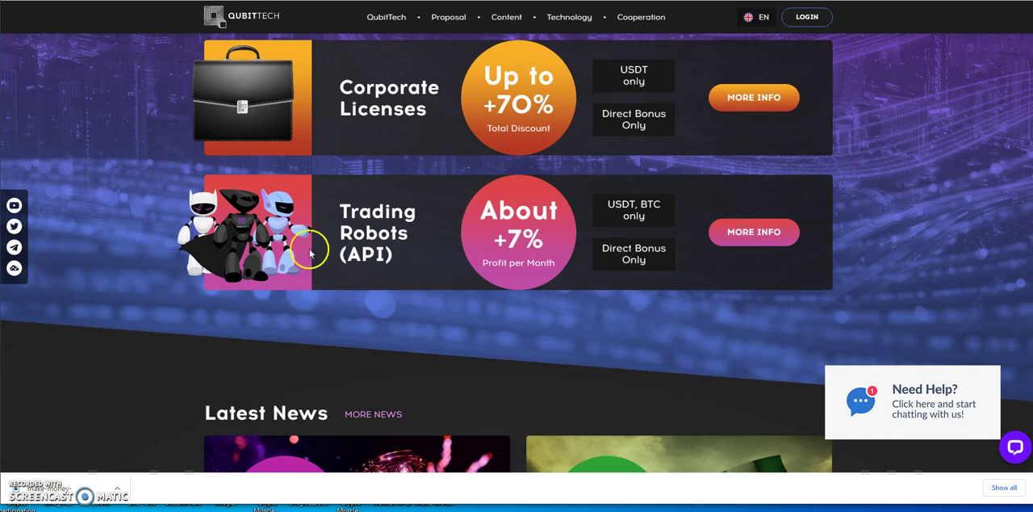
scroll(234, 248, up, 2)
scroll(195, 252, up, 1)
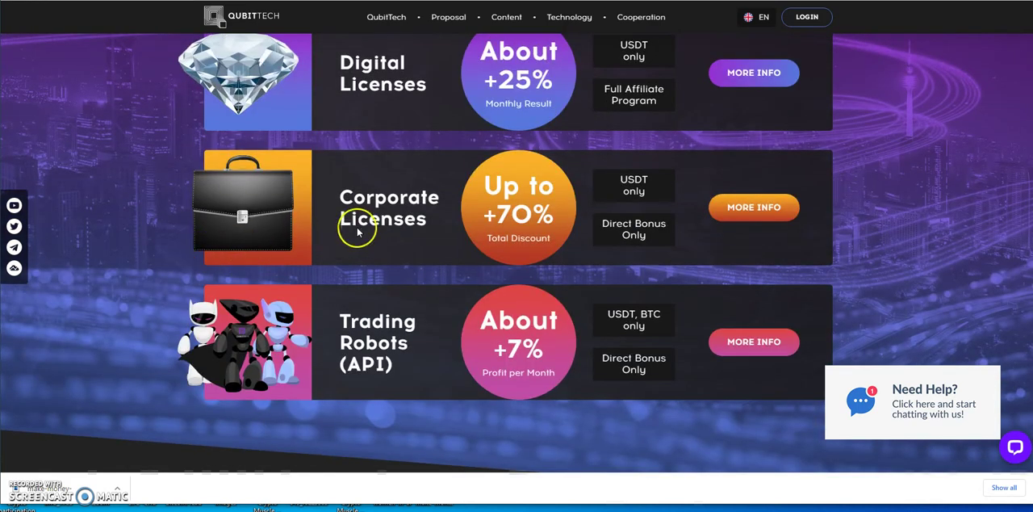
scroll(347, 226, up, 2)
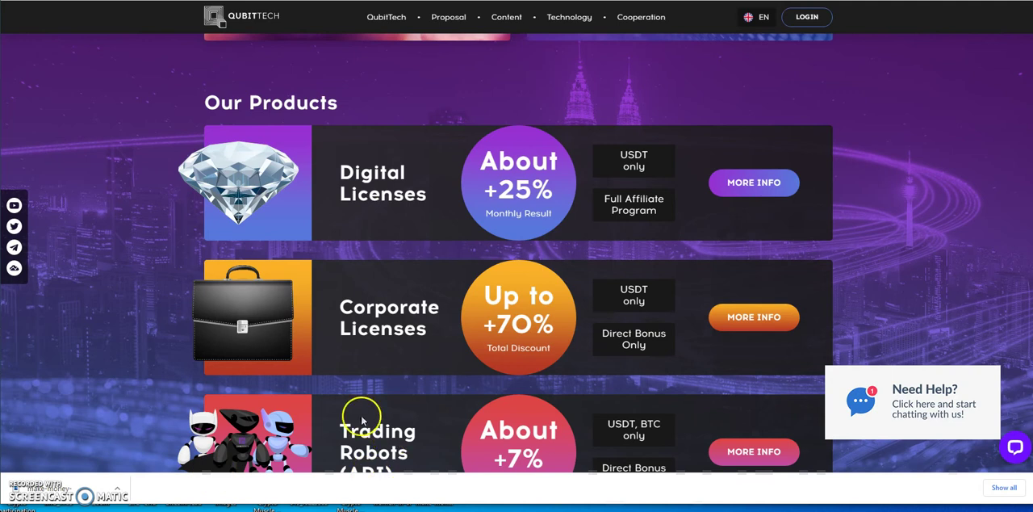
scroll(355, 416, down, 2)
scroll(560, 364, up, 1)
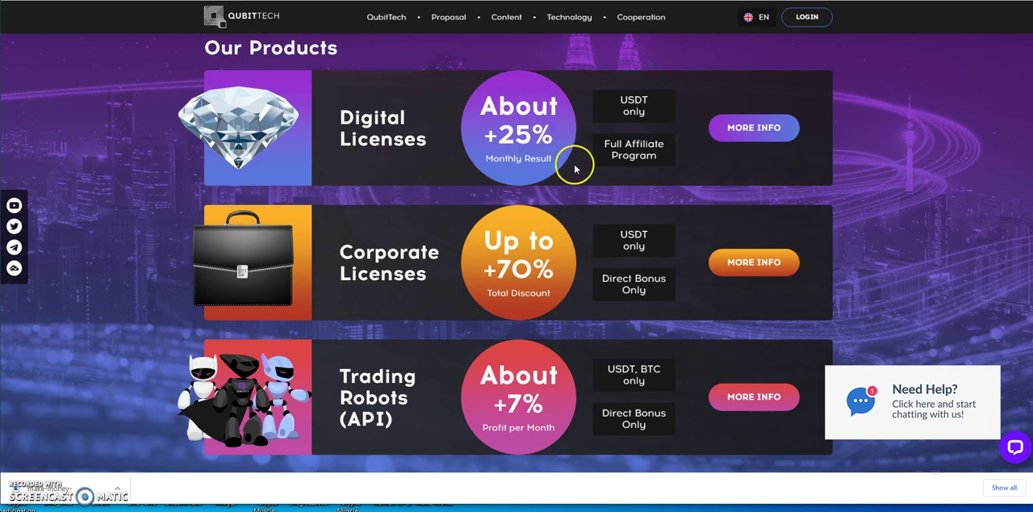
scroll(493, 213, down, 6)
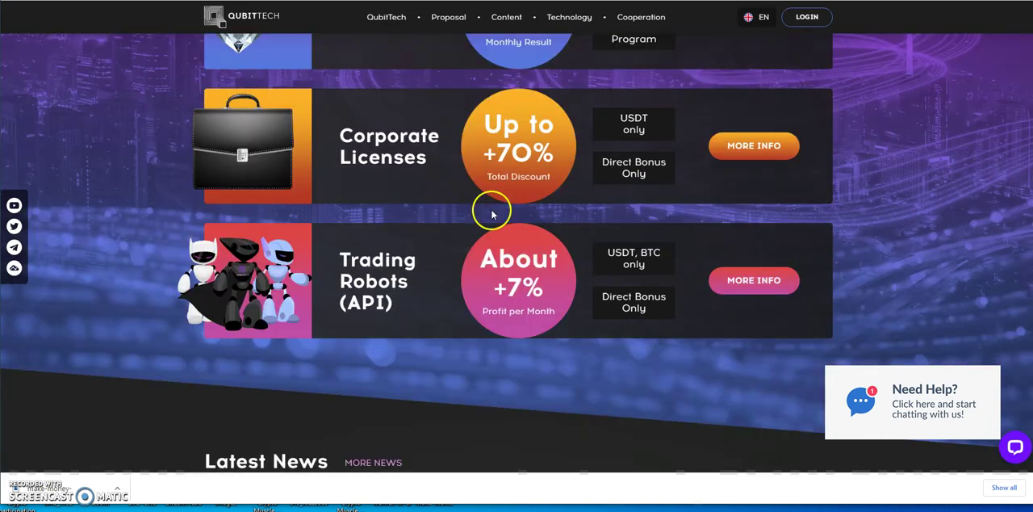
scroll(492, 213, down, 6)
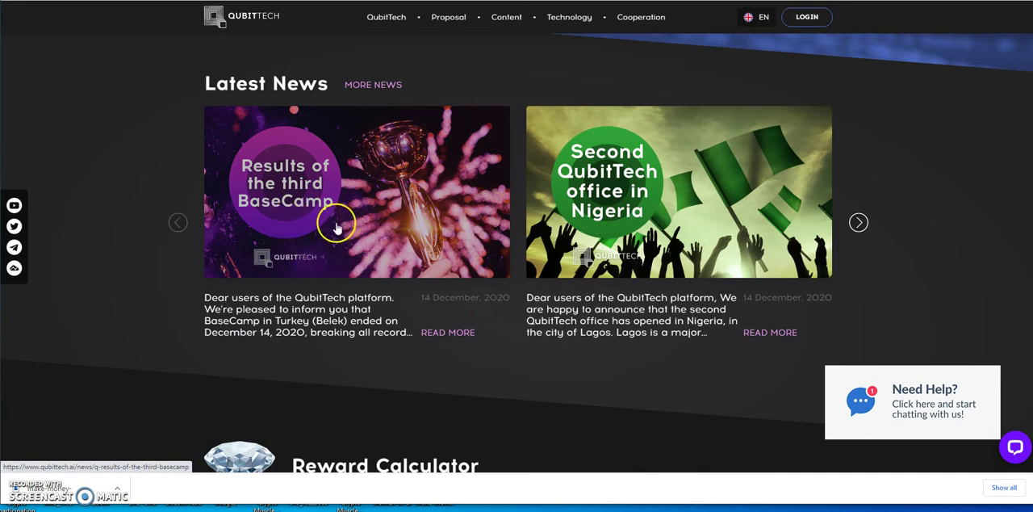
scroll(353, 223, up, 5)
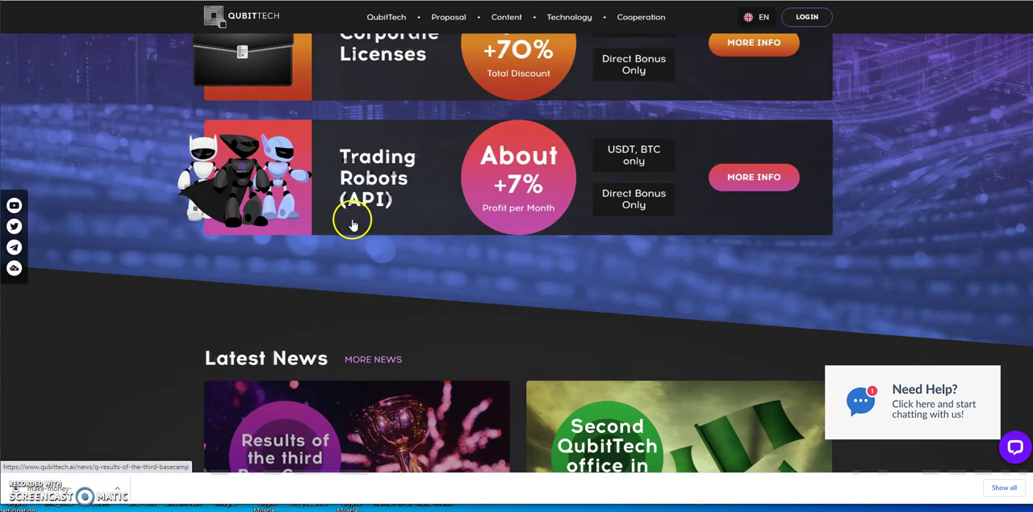
scroll(352, 224, up, 5)
scroll(352, 224, up, 5)
scroll(352, 224, up, 5)
scroll(353, 223, up, 5)
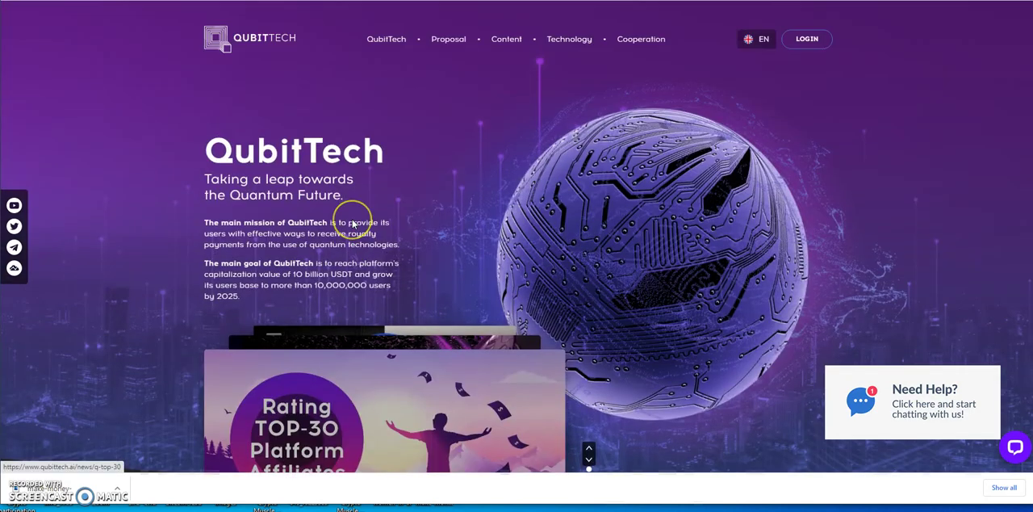
scroll(353, 223, down, 3)
scroll(352, 223, down, 5)
scroll(353, 223, down, 5)
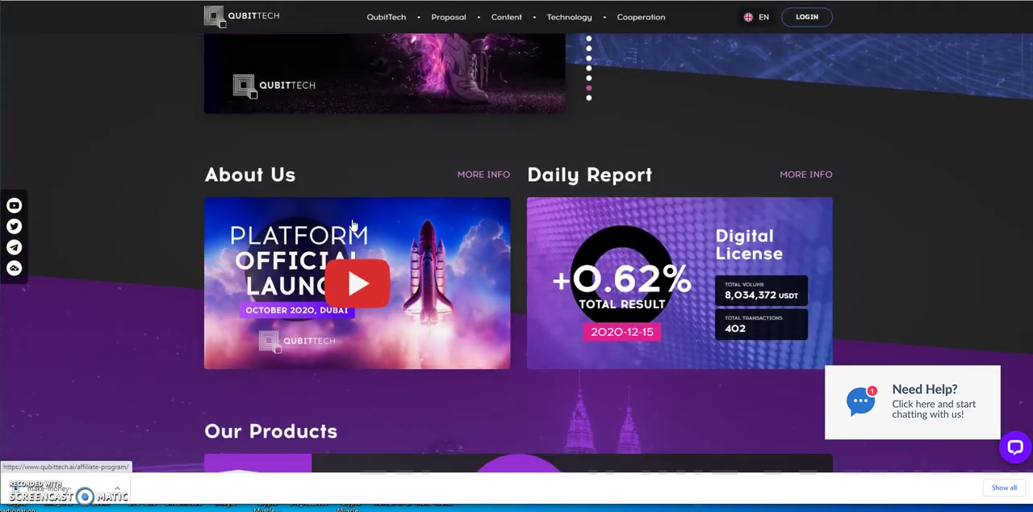
scroll(353, 223, down, 5)
scroll(353, 223, down, 5)
scroll(353, 224, down, 4)
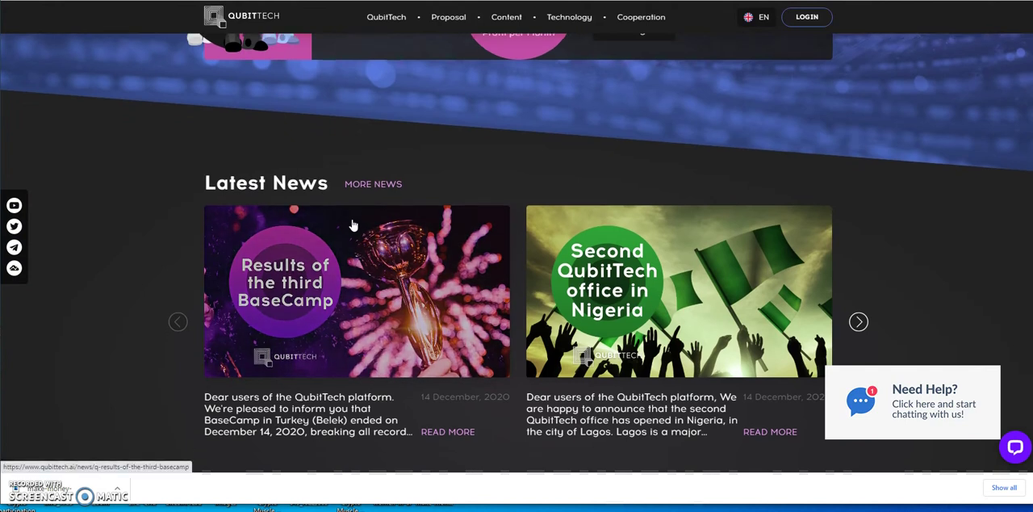
scroll(352, 225, down, 2)
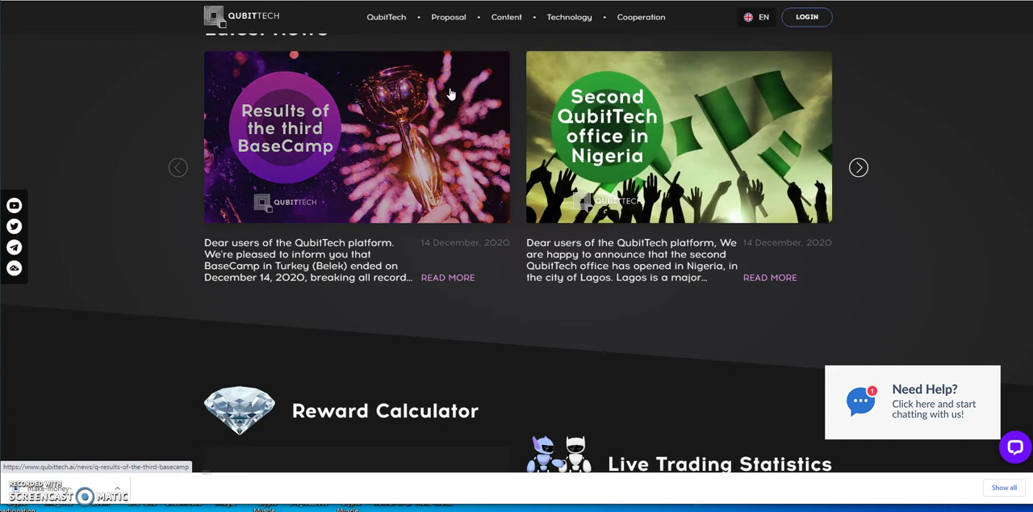
Switch to the logged-in dashboard tab with the Reward Calculator and 15,306.05 USDT balance
key(ctrl+Tab)
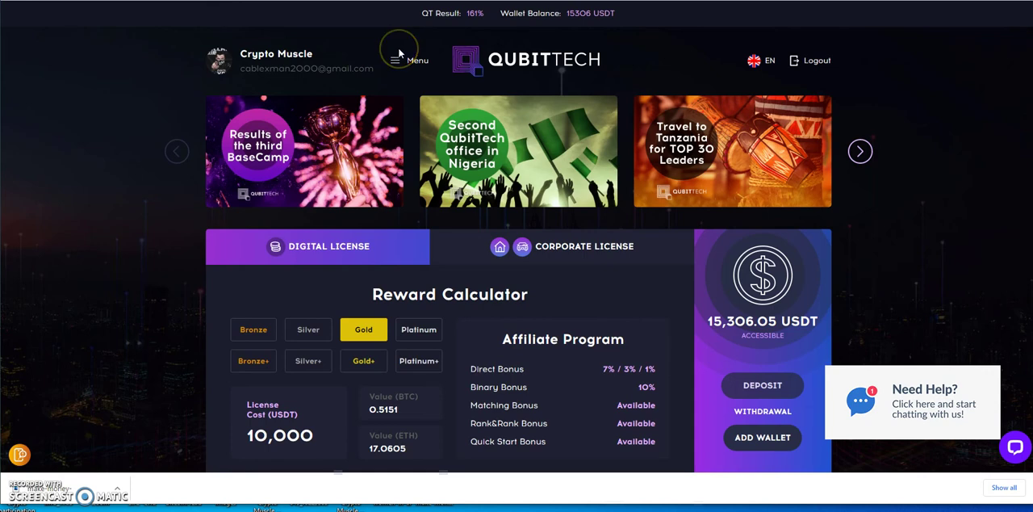
scroll(387, 79, down, 2)
scroll(388, 79, down, 2)
scroll(387, 79, down, 2)
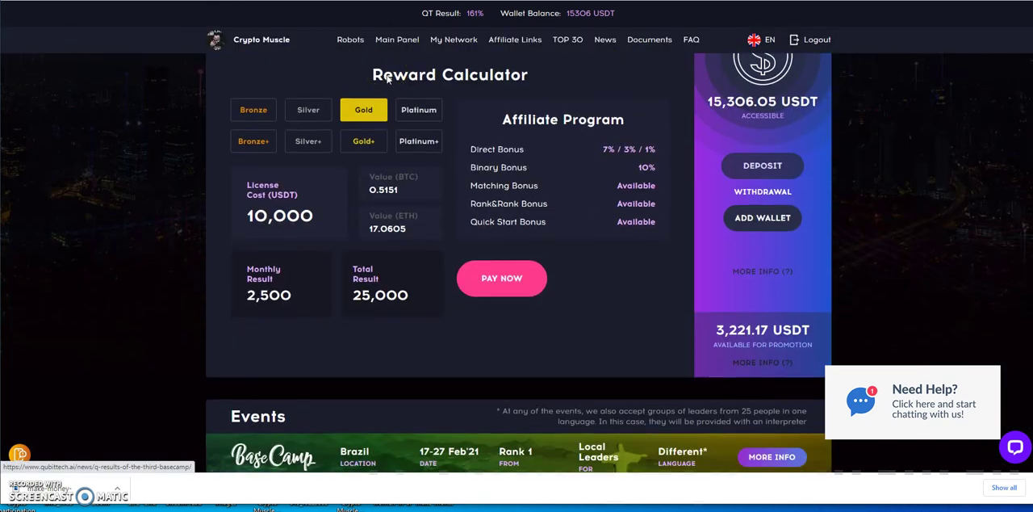
scroll(387, 79, down, 2)
scroll(387, 79, up, 2)
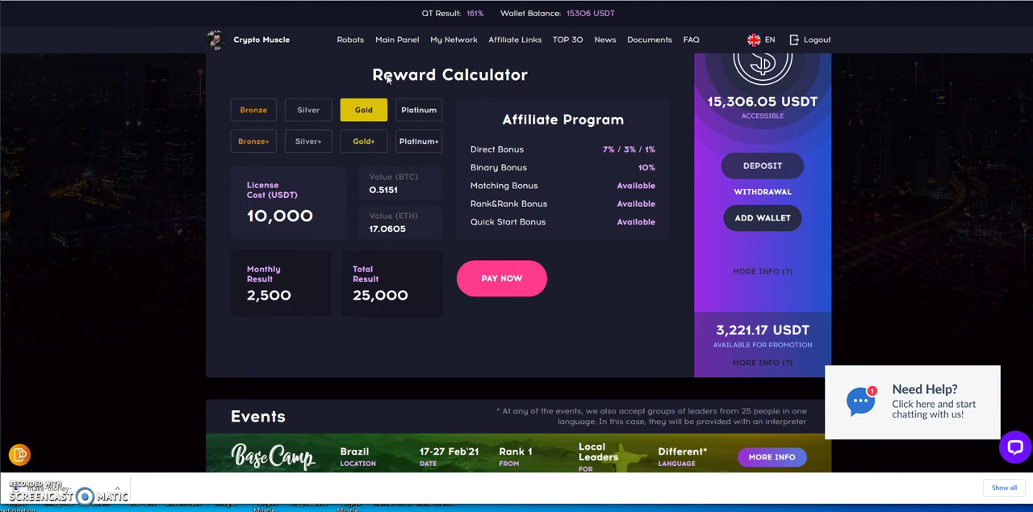
Compare the Silver, Bronze and Bronze+ calculator tiers, finishing on Gold (10,000 USDT cost)
click(389, 77)
click(307, 110)
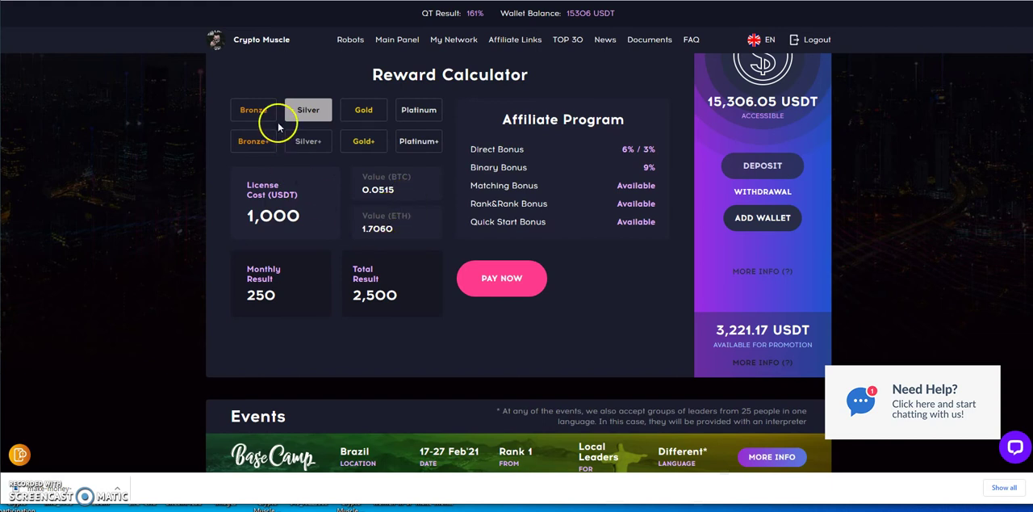
click(252, 109)
click(253, 142)
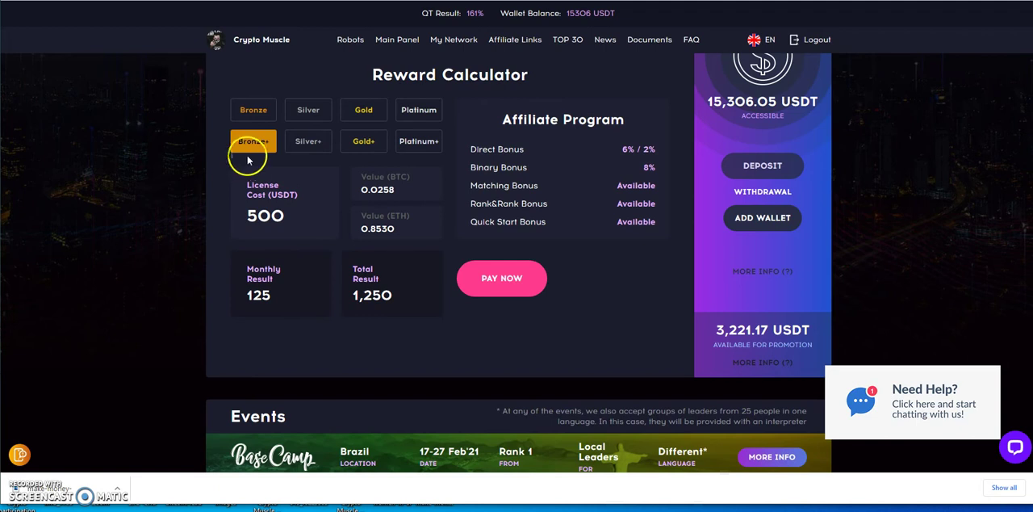
click(308, 109)
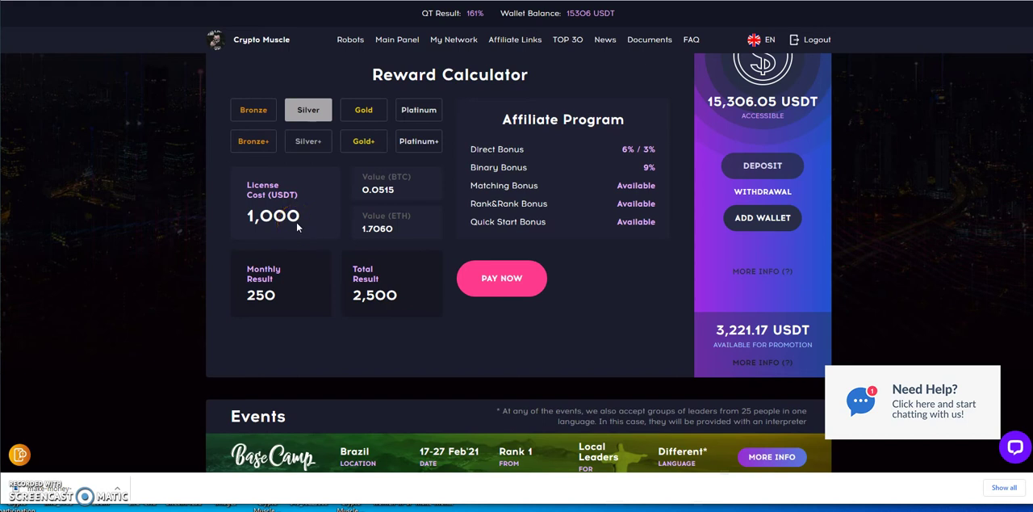
click(363, 109)
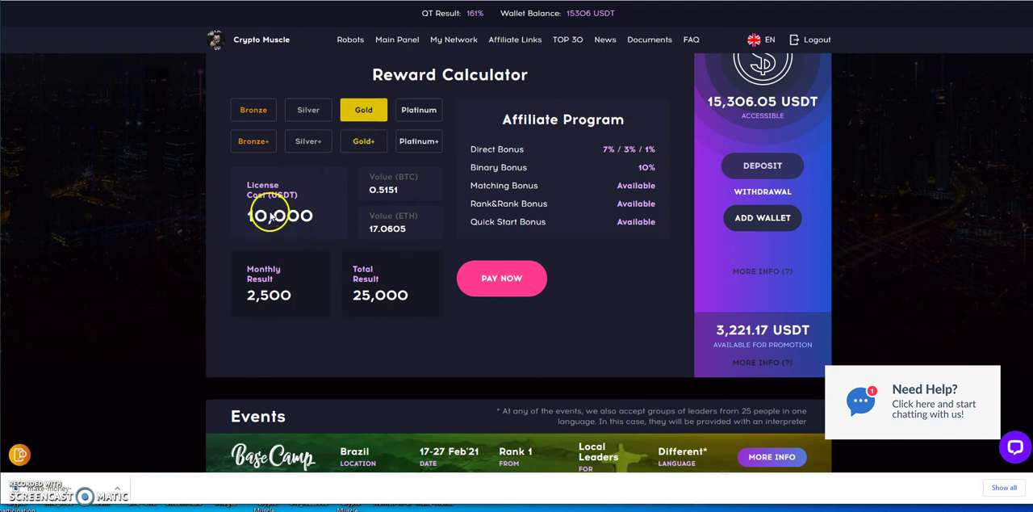
scroll(345, 232, down, 4)
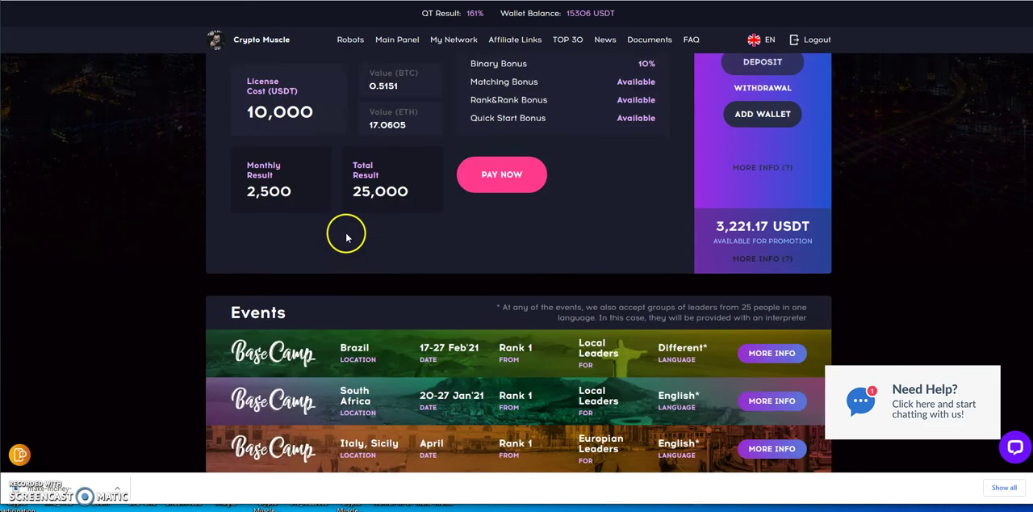
scroll(345, 231, down, 5)
scroll(346, 231, down, 4)
scroll(346, 232, down, 5)
scroll(346, 231, down, 5)
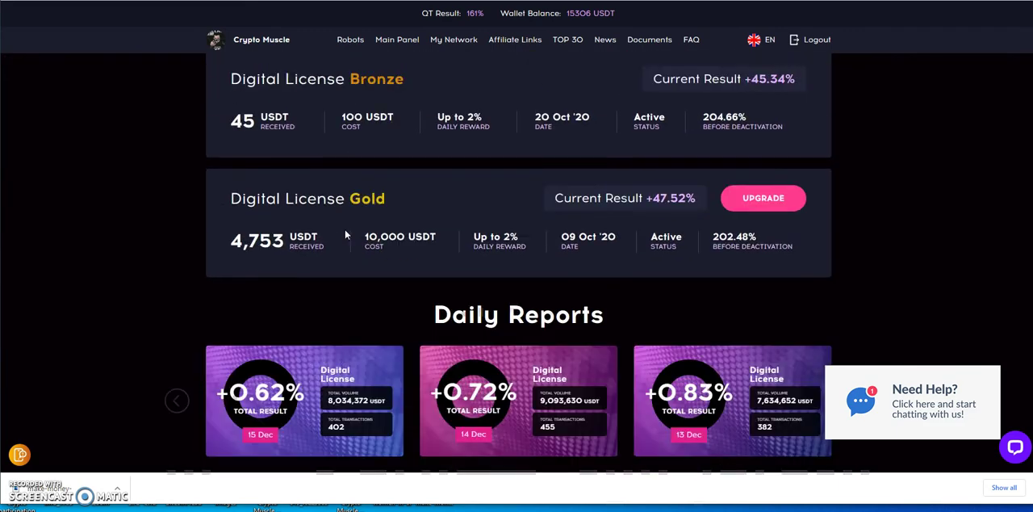
scroll(346, 232, down, 2)
scroll(693, 238, up, 2)
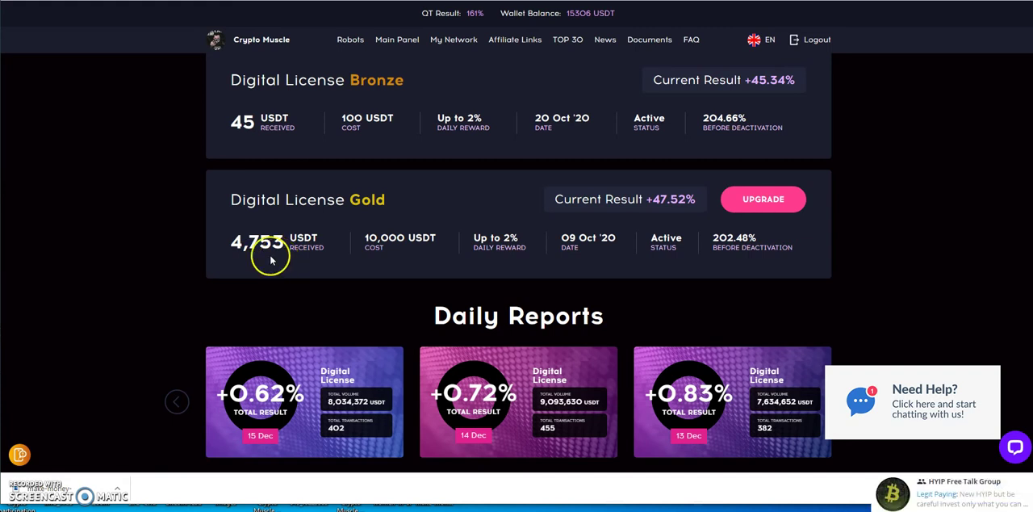
scroll(278, 254, up, 4)
scroll(258, 258, up, 4)
scroll(245, 259, up, 2)
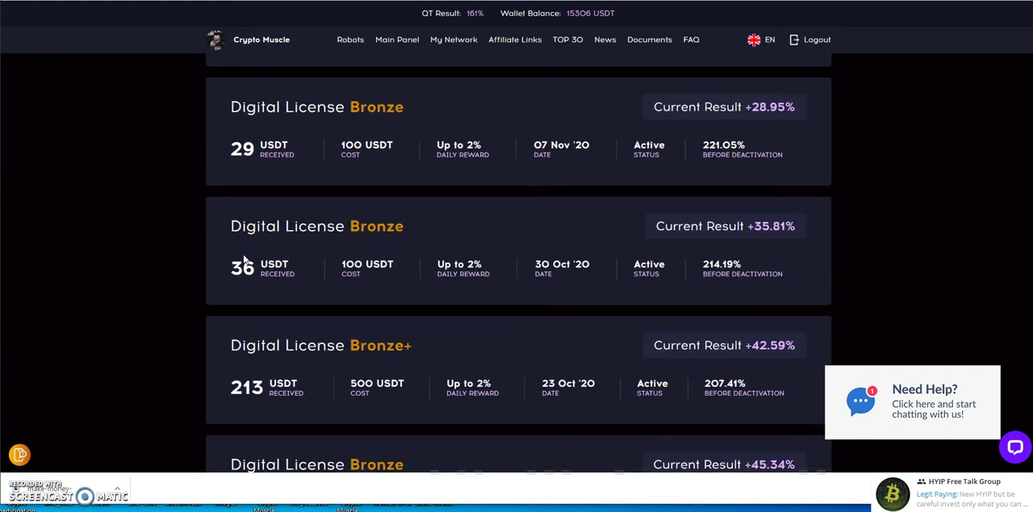
scroll(245, 259, down, 4)
scroll(245, 259, down, 2)
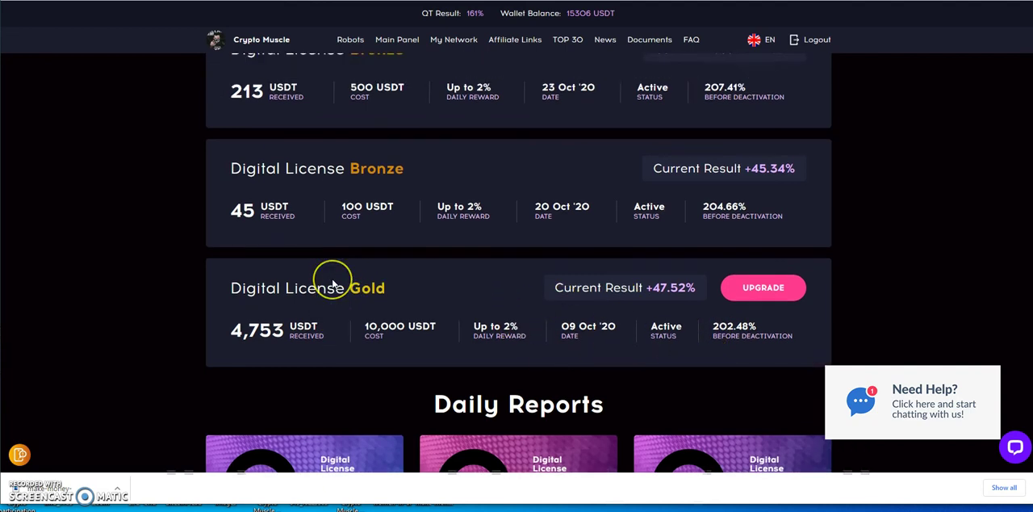
scroll(332, 277, up, 3)
scroll(332, 278, up, 3)
scroll(332, 278, up, 3)
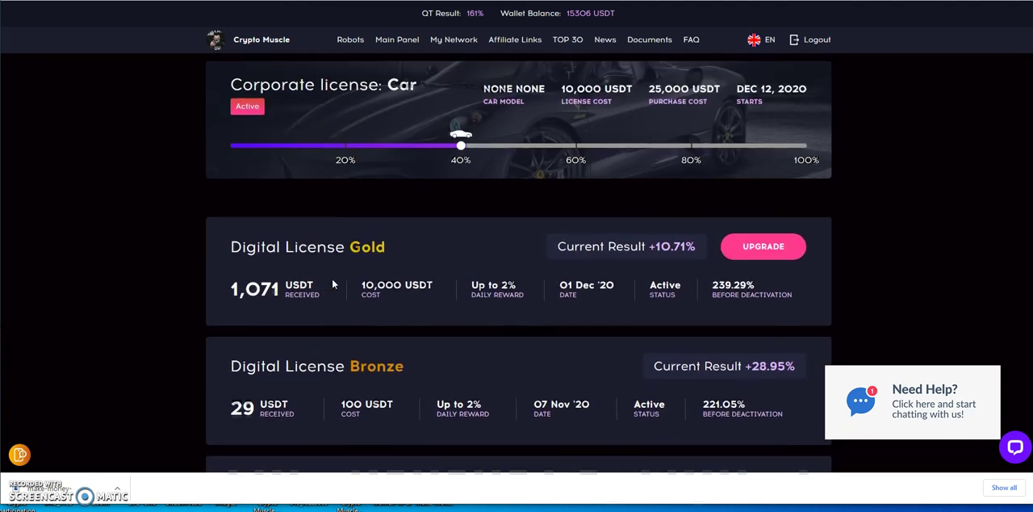
scroll(331, 277, up, 2)
scroll(331, 278, up, 3)
scroll(332, 283, up, 3)
scroll(332, 283, up, 4)
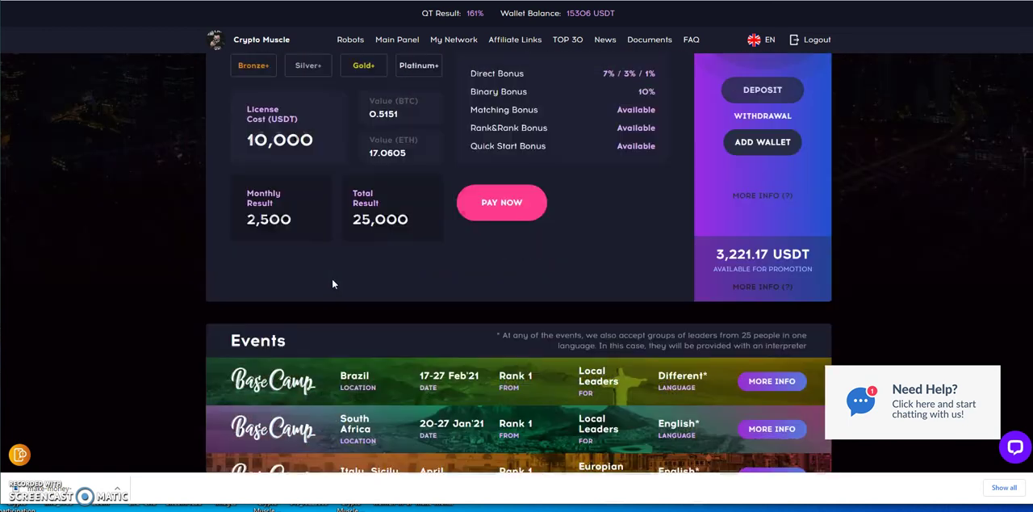
scroll(332, 283, up, 2)
scroll(332, 283, up, 2)
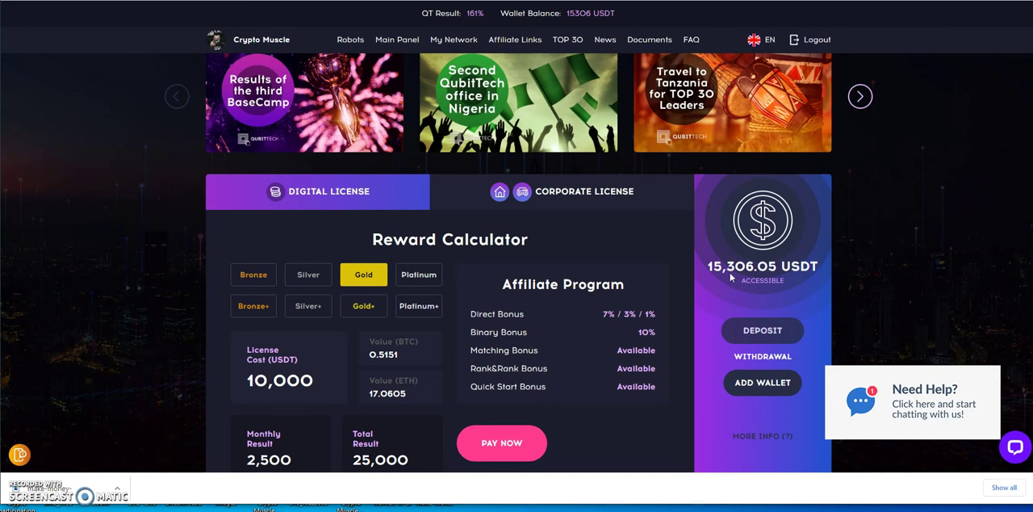
click(710, 298)
scroll(694, 311, down, 1)
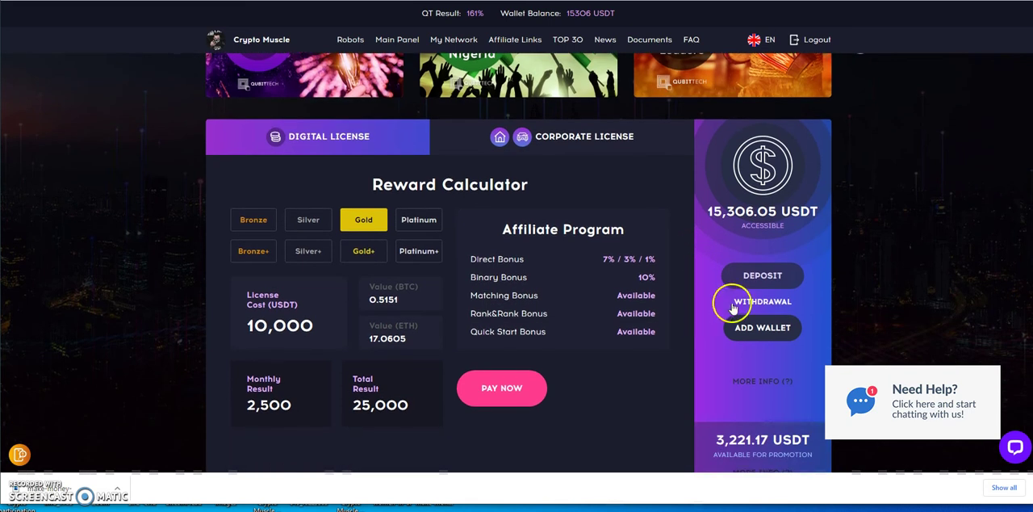
On the withdrawal page, copy the 15,306.05 USDT available balance into the Amount field
click(762, 302)
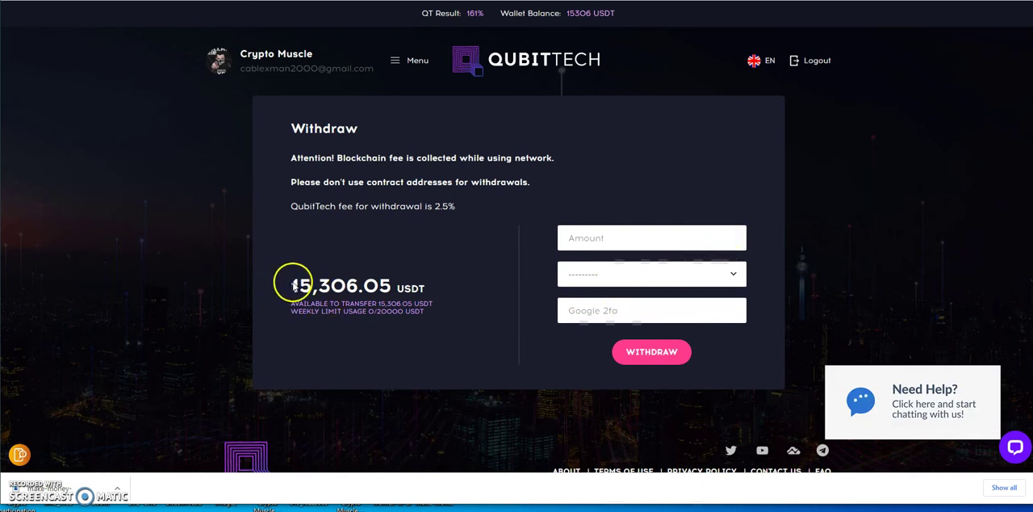
drag(291, 284, 393, 288)
right_click(394, 288)
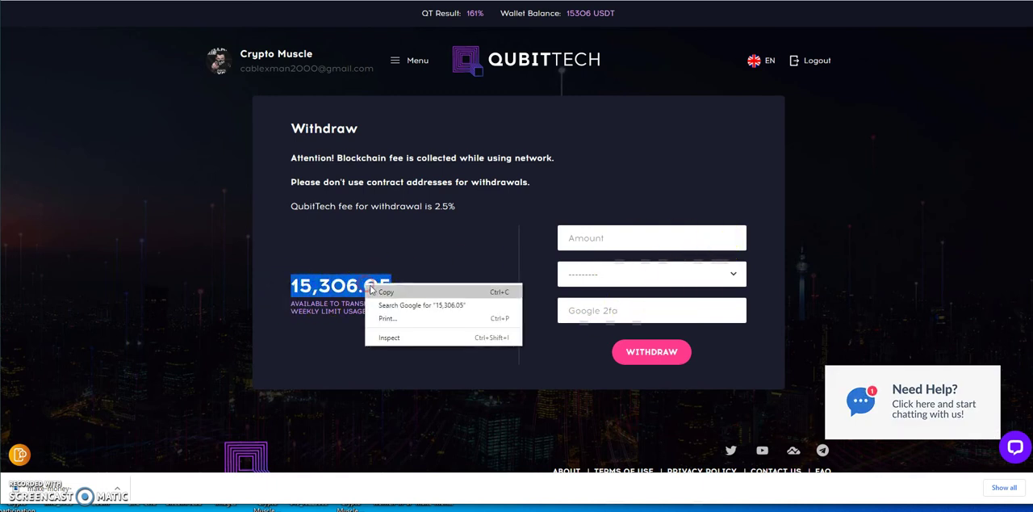
click(420, 299)
click(624, 238)
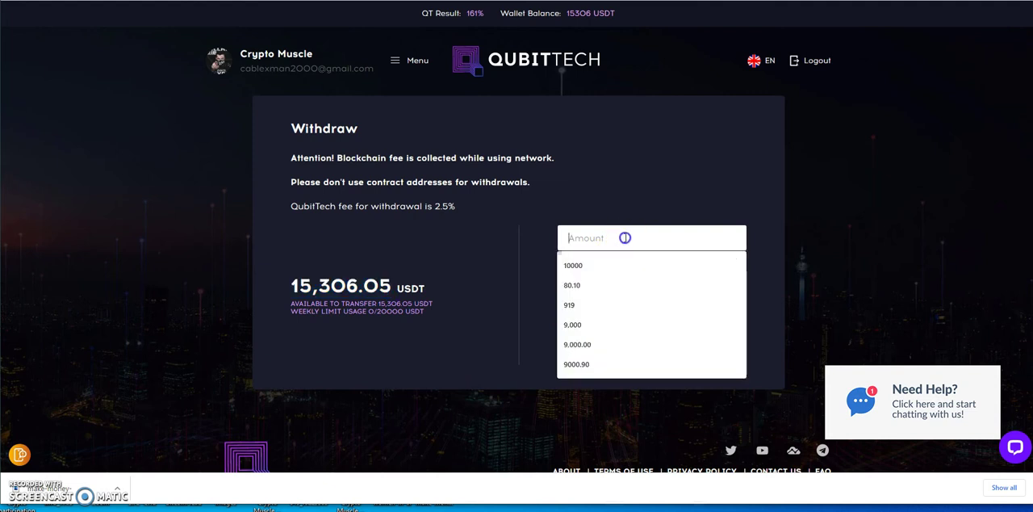
right_click(580, 238)
key(Escape)
text(15,306.05)
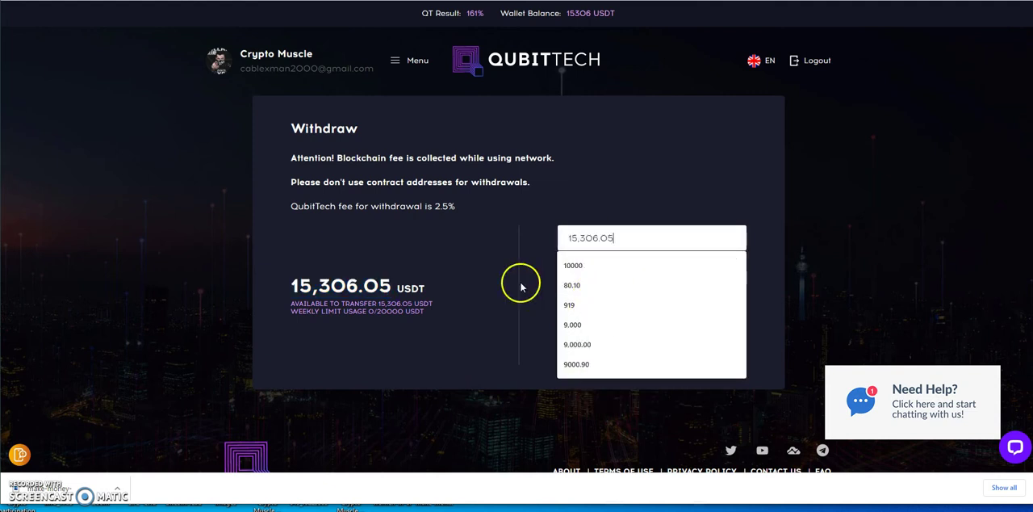
Choose the BTC(Exodus) wallet, add the 2FA code and submit, which rejects the amount
click(519, 280)
click(736, 275)
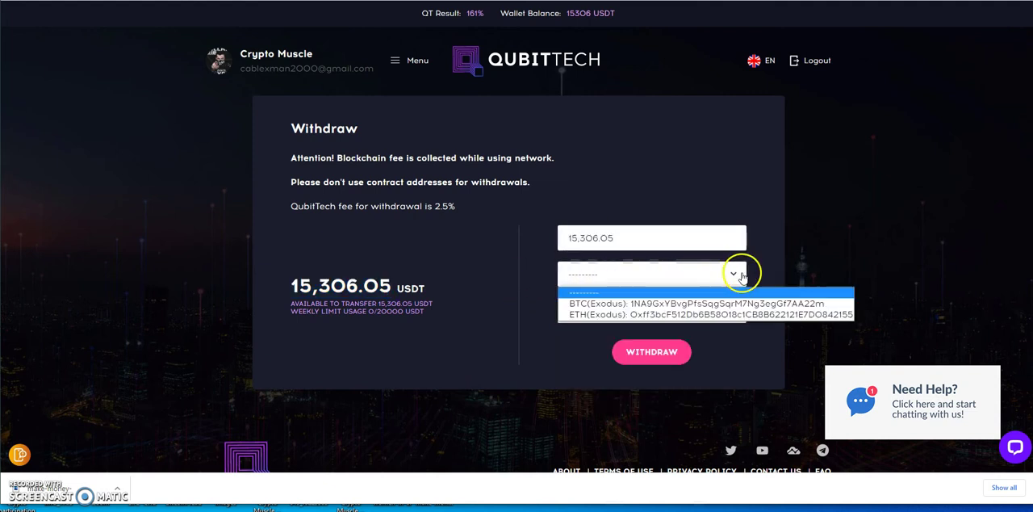
click(662, 303)
click(630, 312)
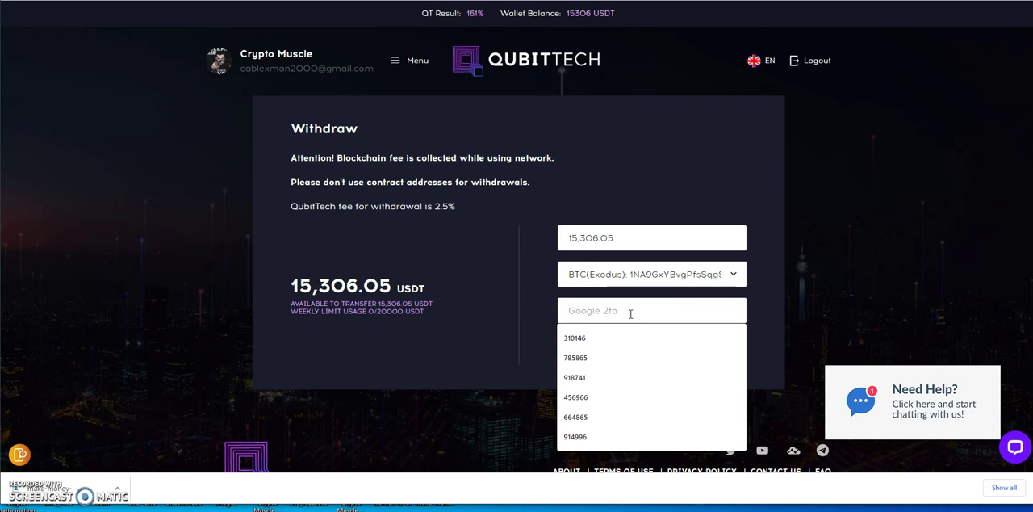
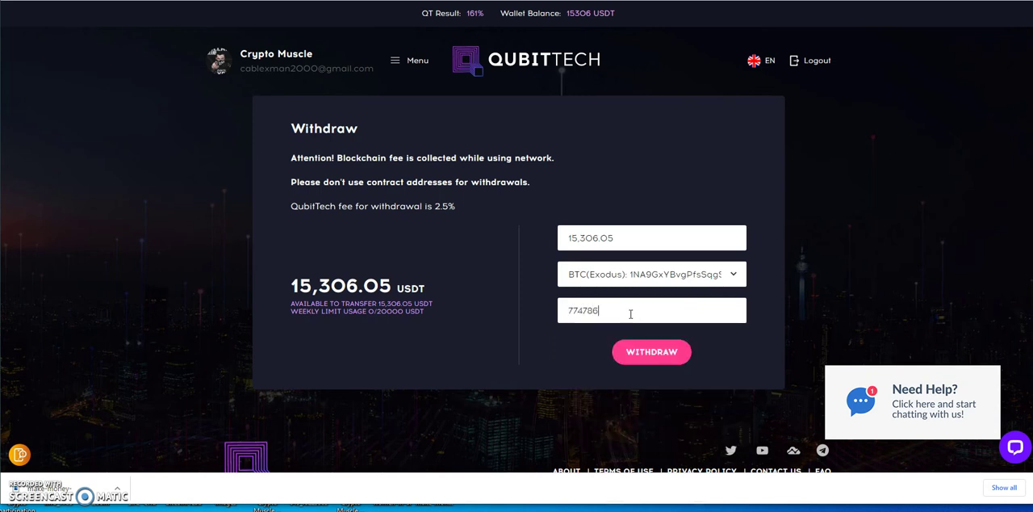
click(635, 354)
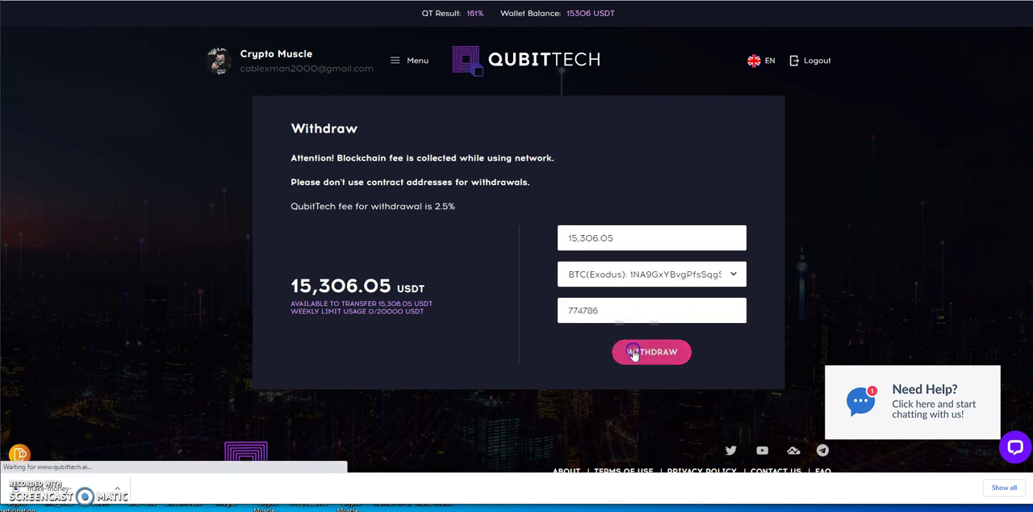
click(300, 292)
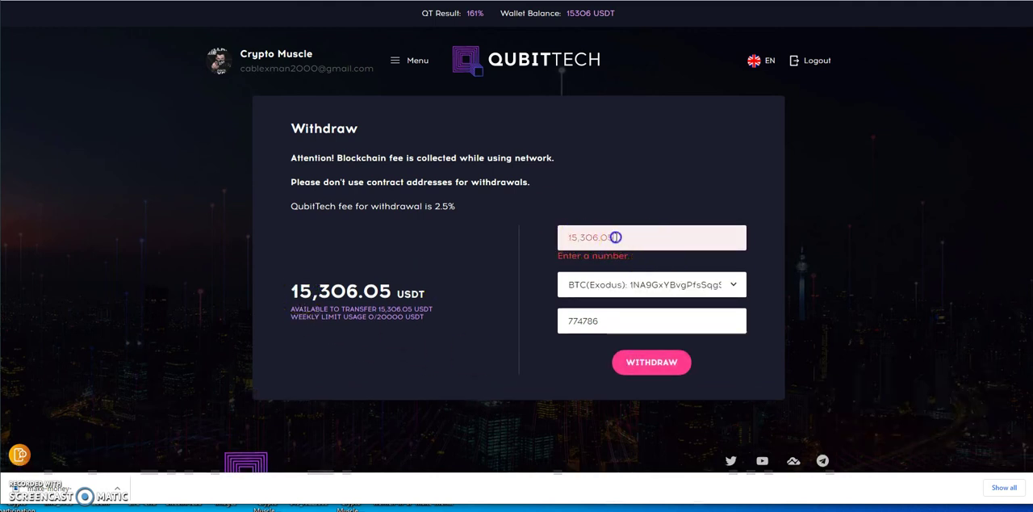
Replace the rejected amount and 2FA code, then resubmit the full 15,306 USDT withdrawal
drag(635, 236, 553, 240)
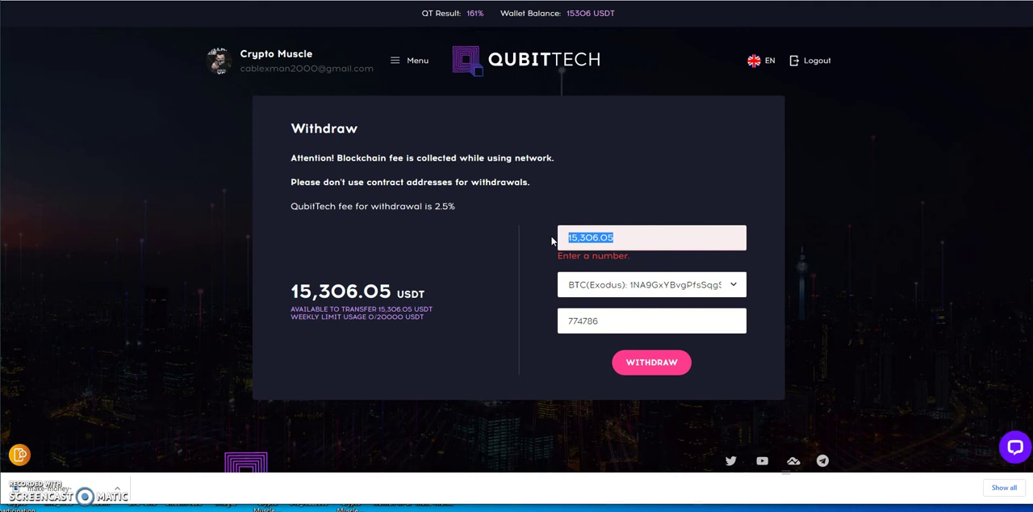
text(15306)
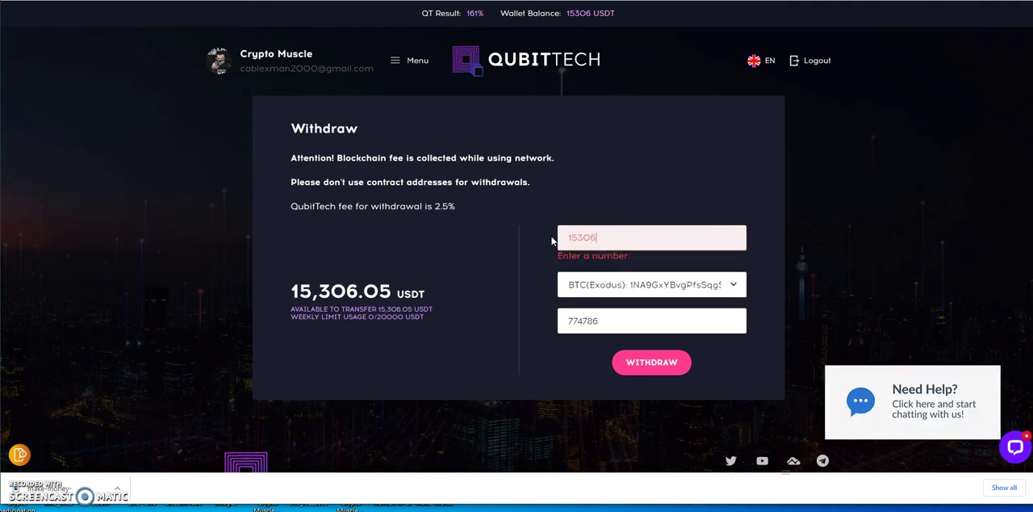
click(648, 363)
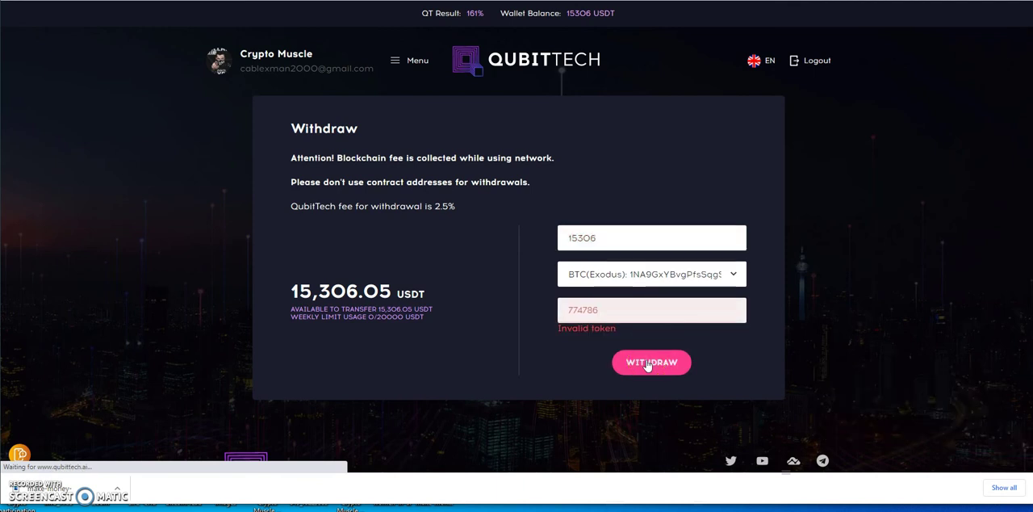
drag(621, 309, 539, 313)
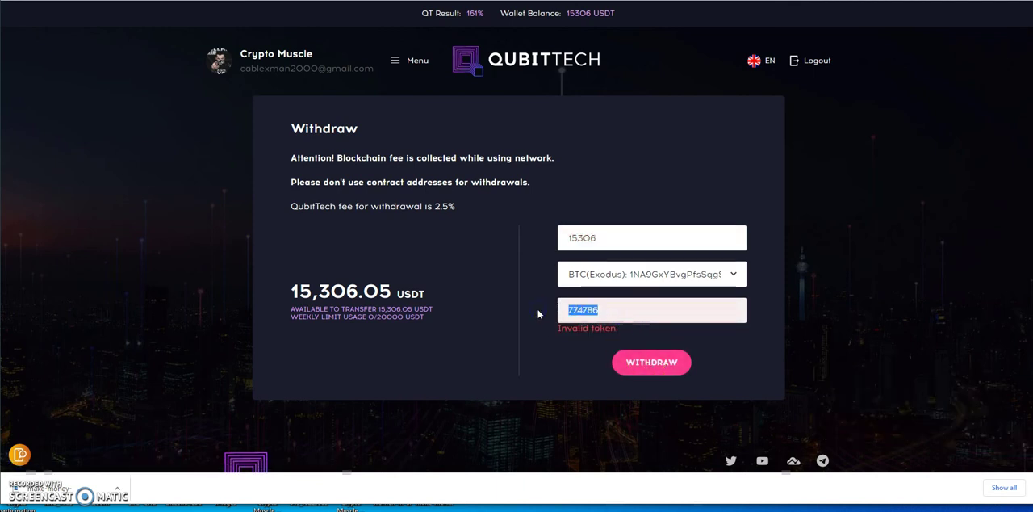
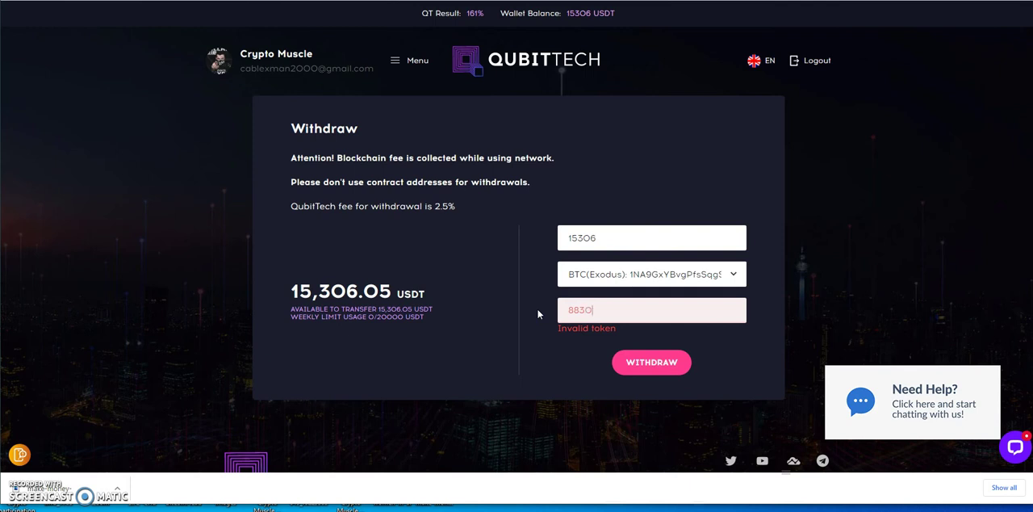
click(668, 365)
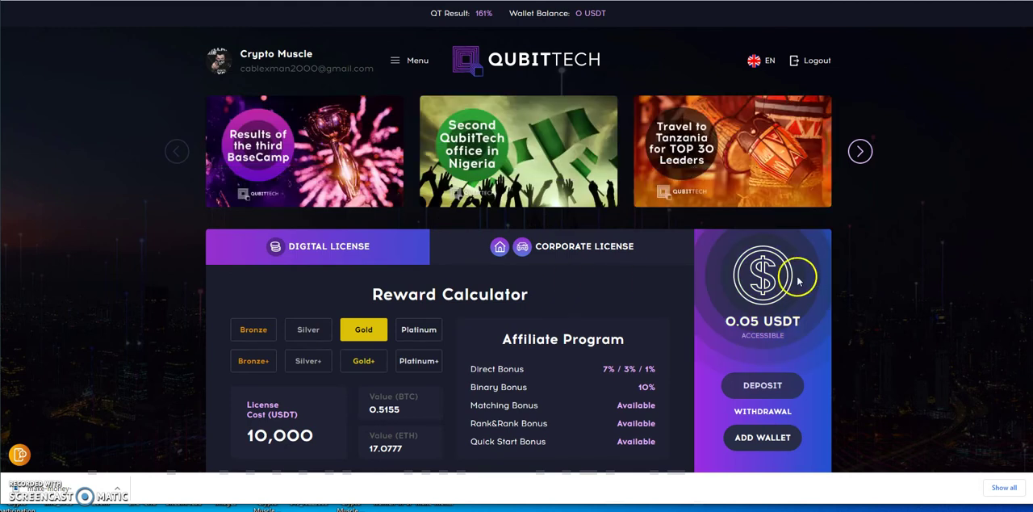
Bring the Withdrawal History into view, showing the pending 15 Dec USDT 15306 request
click(863, 271)
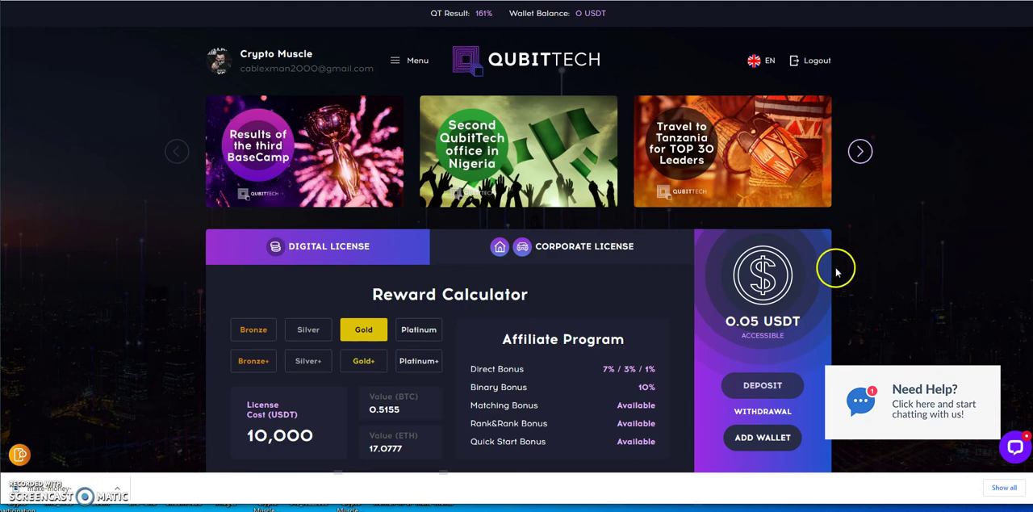
scroll(861, 266, down, 4)
scroll(855, 266, down, 4)
scroll(839, 271, down, 3)
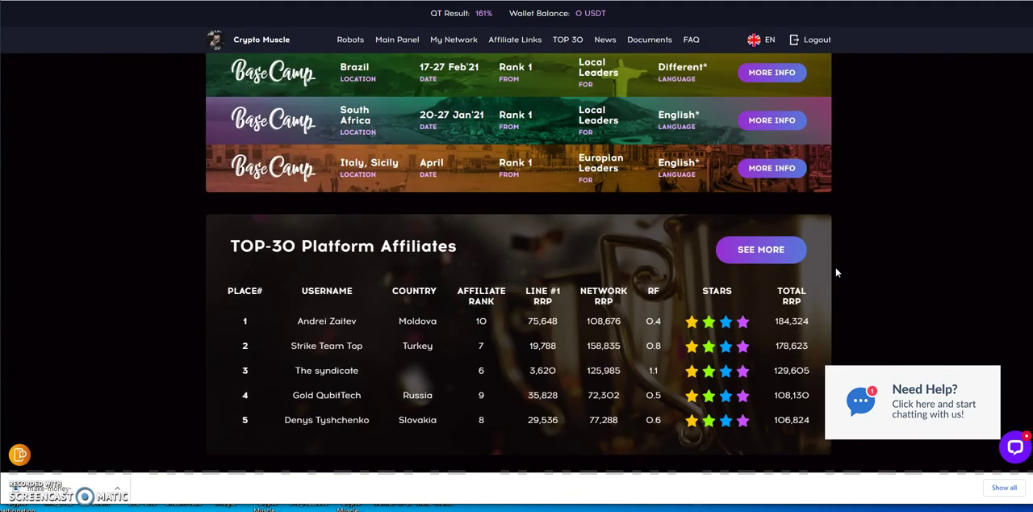
scroll(836, 272, down, 4)
scroll(837, 272, down, 2)
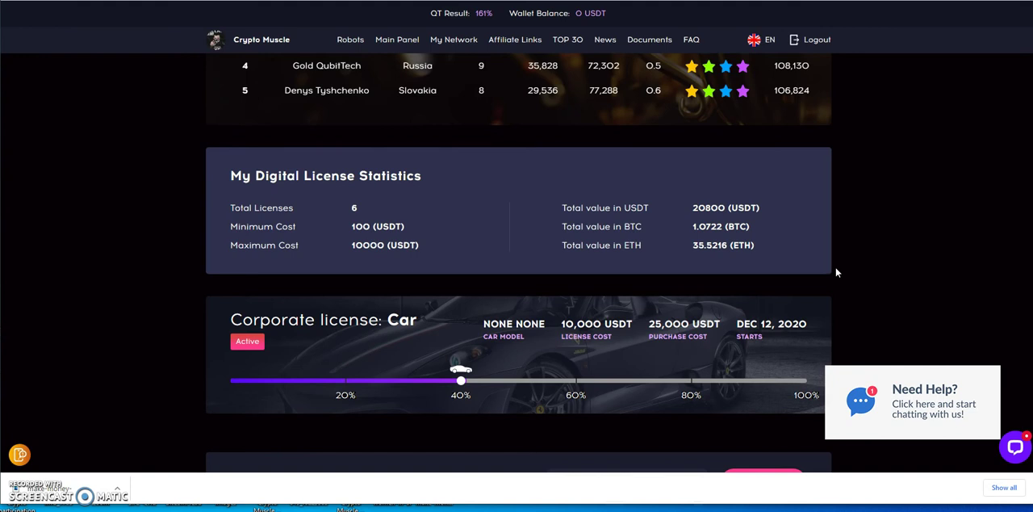
scroll(836, 272, down, 4)
scroll(837, 272, down, 3)
scroll(837, 272, down, 3)
scroll(837, 272, down, 3)
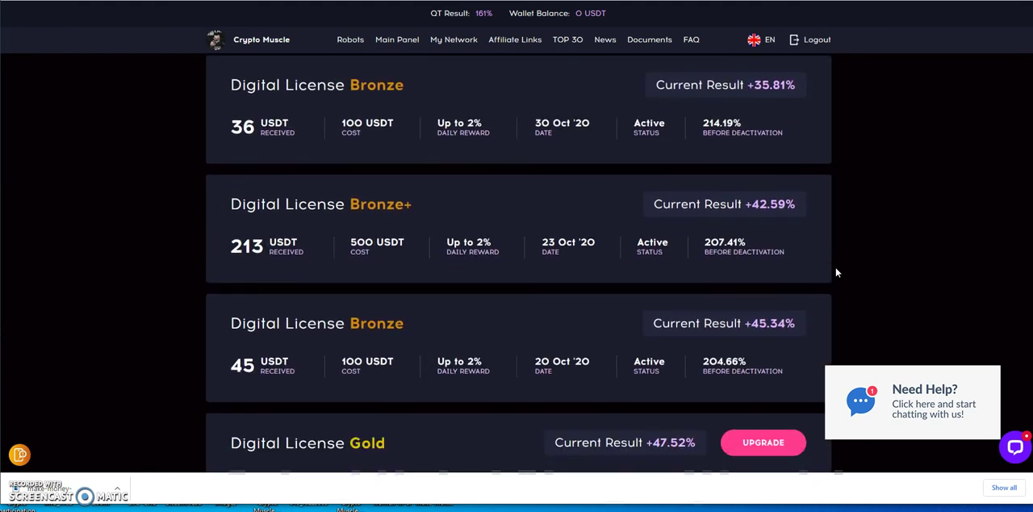
scroll(837, 272, down, 3)
scroll(836, 271, down, 3)
scroll(837, 271, down, 3)
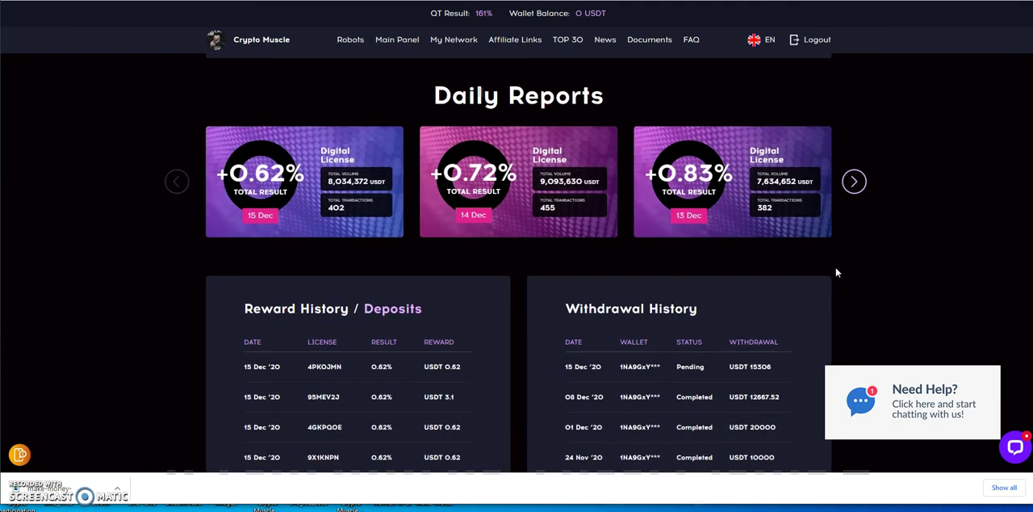
scroll(836, 272, down, 3)
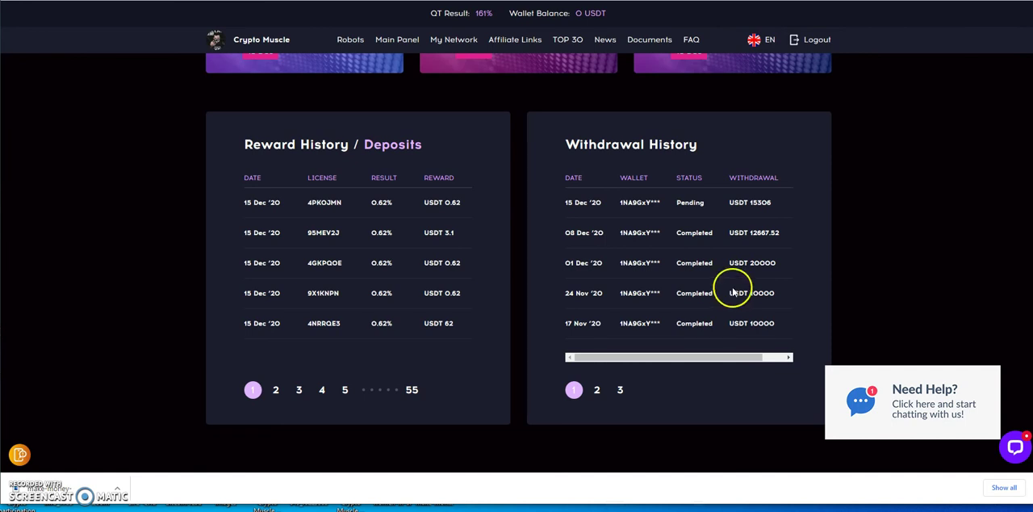
click(621, 391)
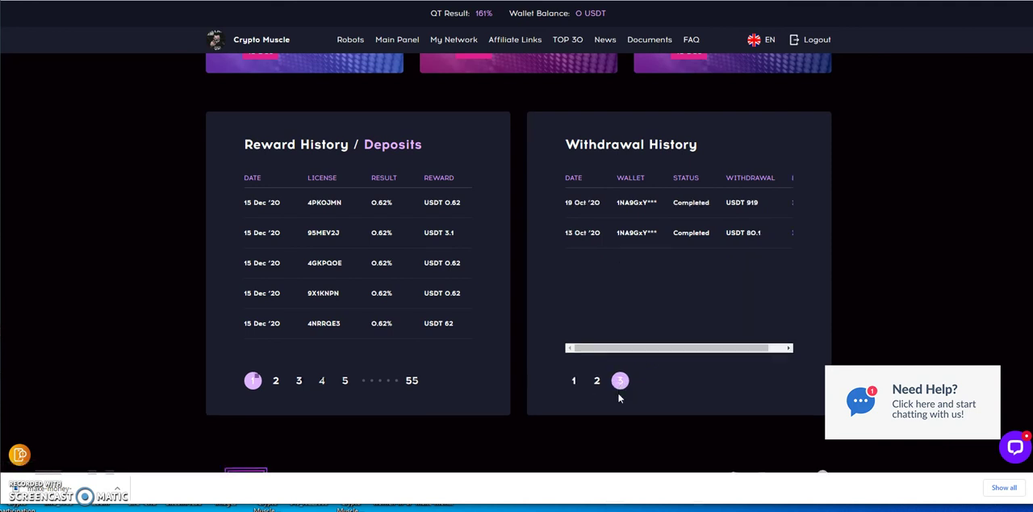
click(597, 380)
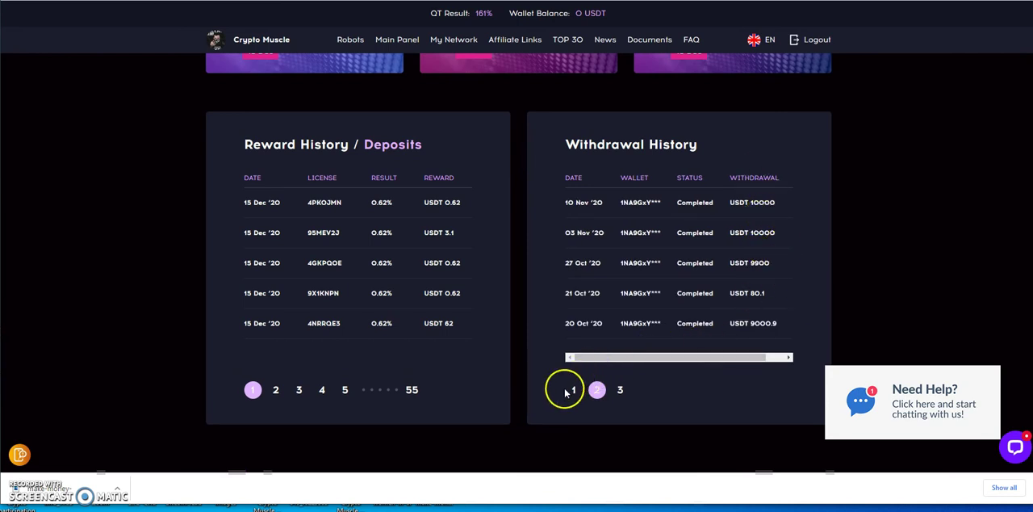
click(575, 392)
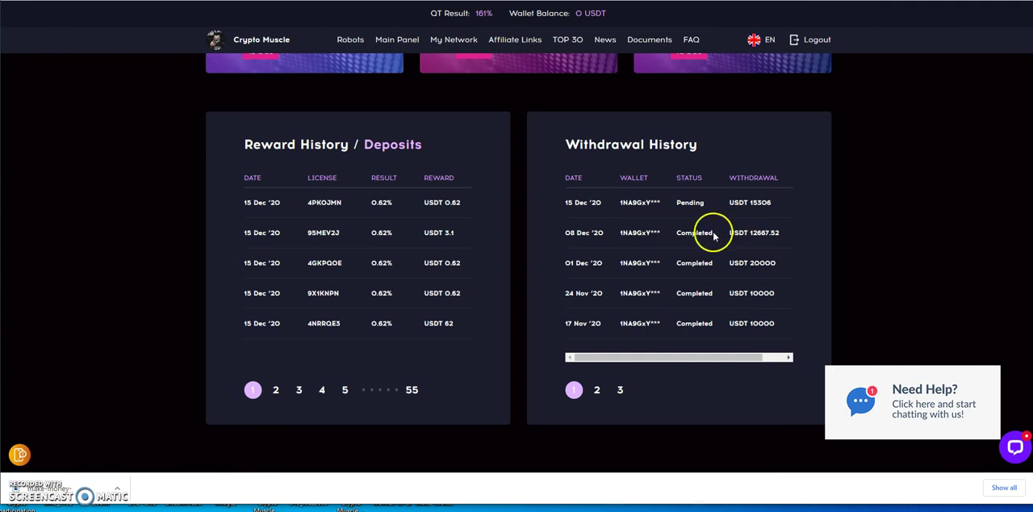
In Exodus, expand the +0.65384331 BTC received transaction, then minimize the wallet
key(alt+Tab)
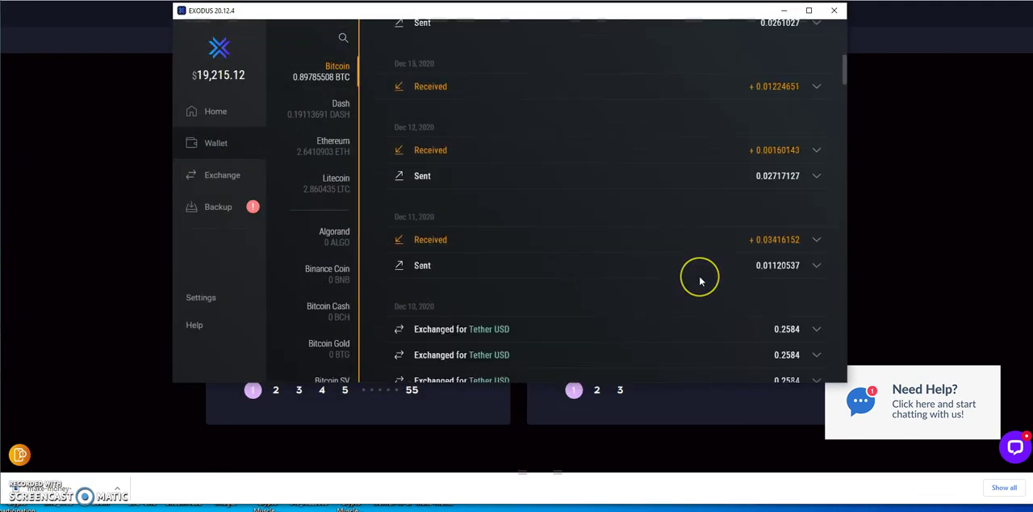
scroll(701, 280, down, 3)
scroll(701, 280, down, 3)
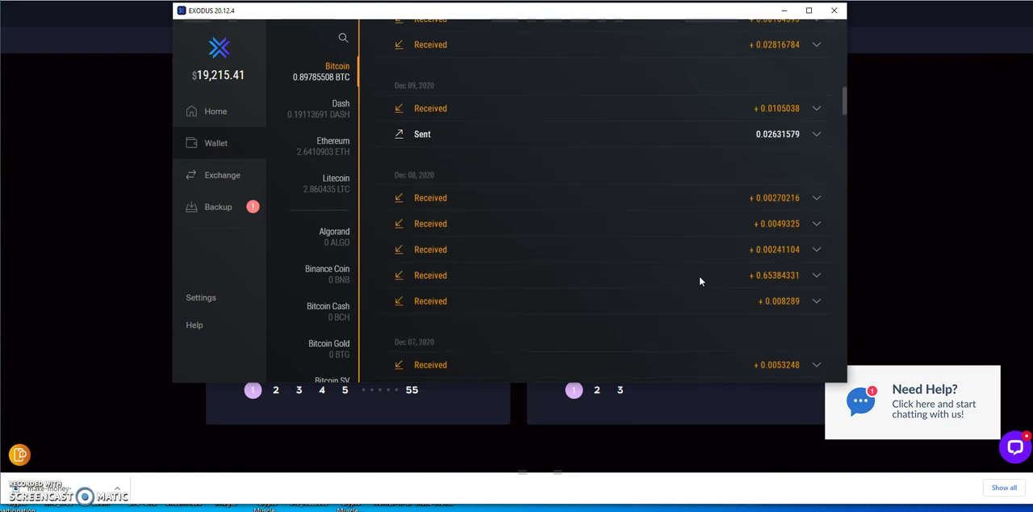
scroll(699, 280, up, 3)
scroll(698, 280, down, 3)
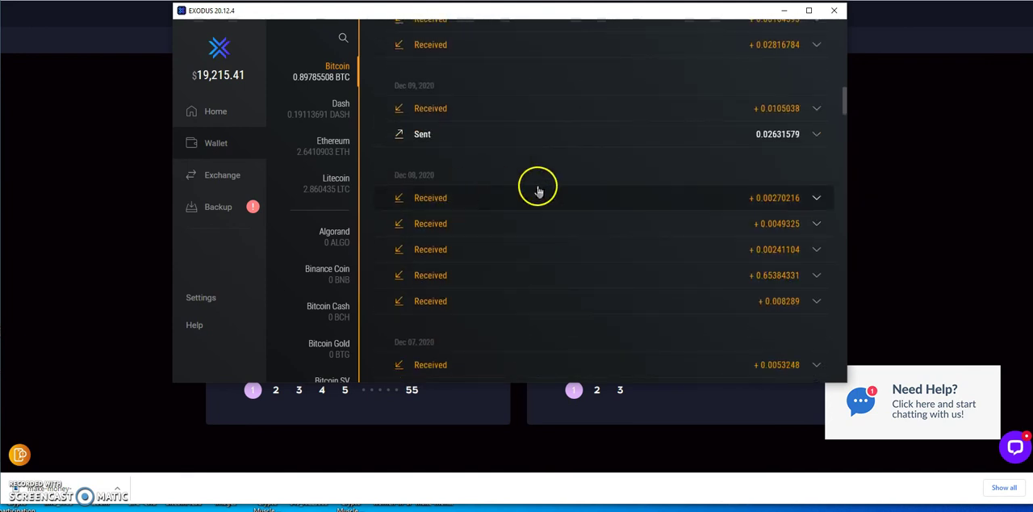
click(817, 275)
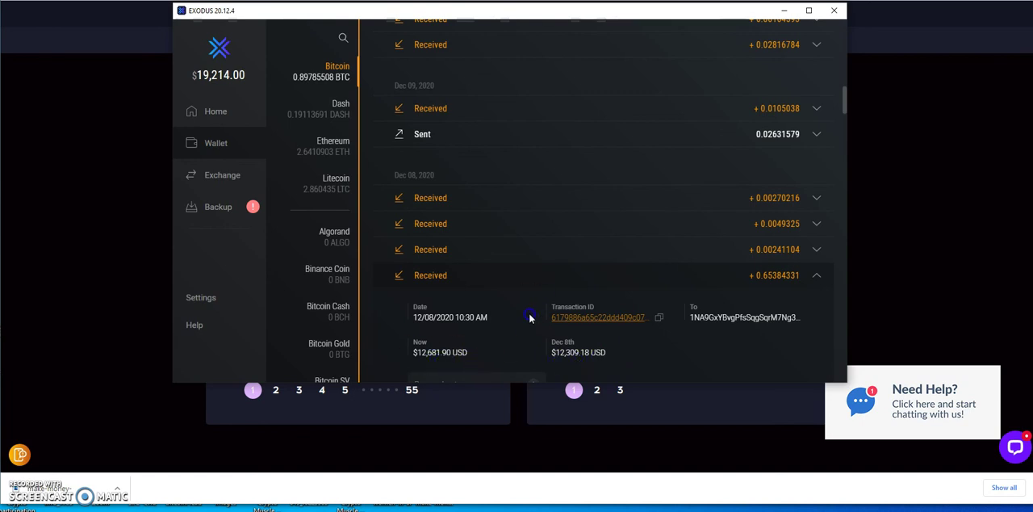
click(784, 11)
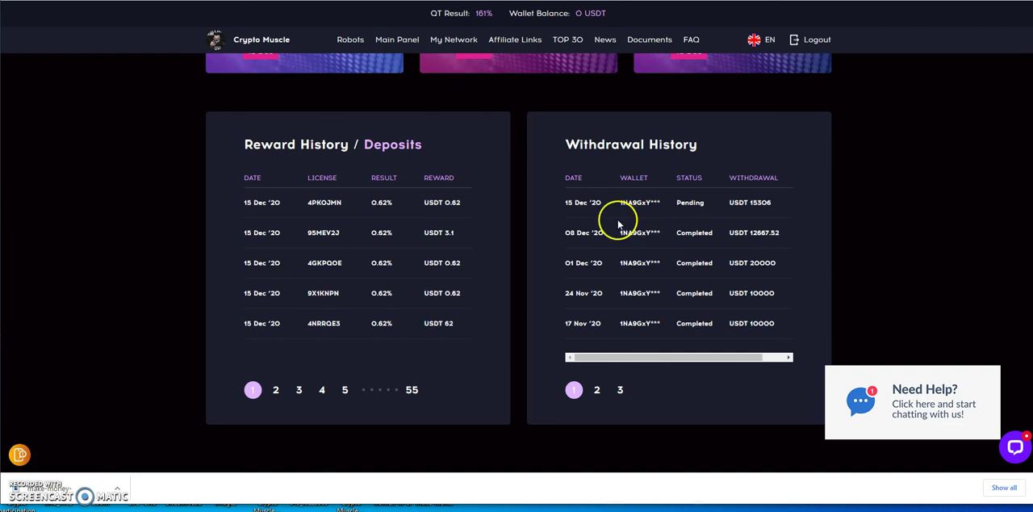
scroll(845, 218, down, 1)
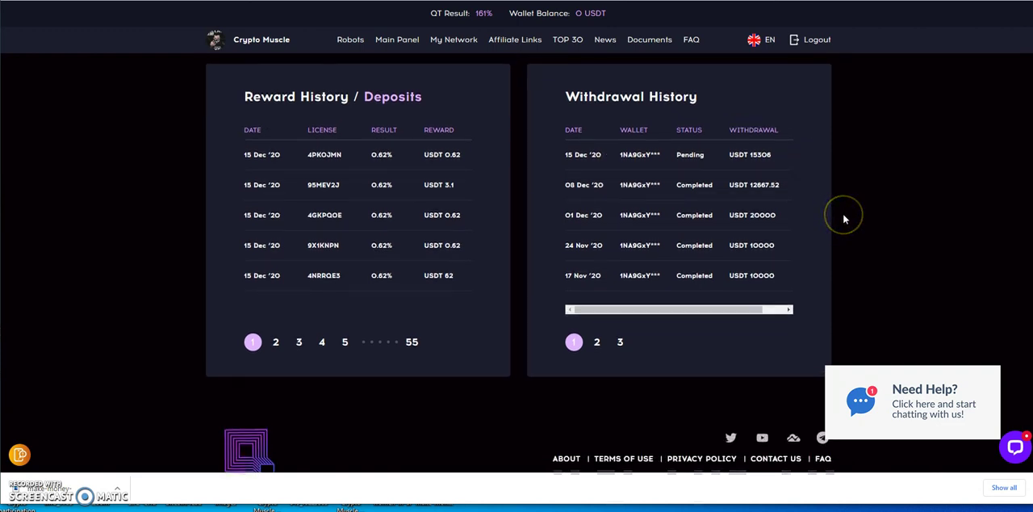
scroll(844, 218, up, 2)
scroll(845, 218, up, 3)
scroll(845, 218, up, 4)
scroll(844, 218, up, 2)
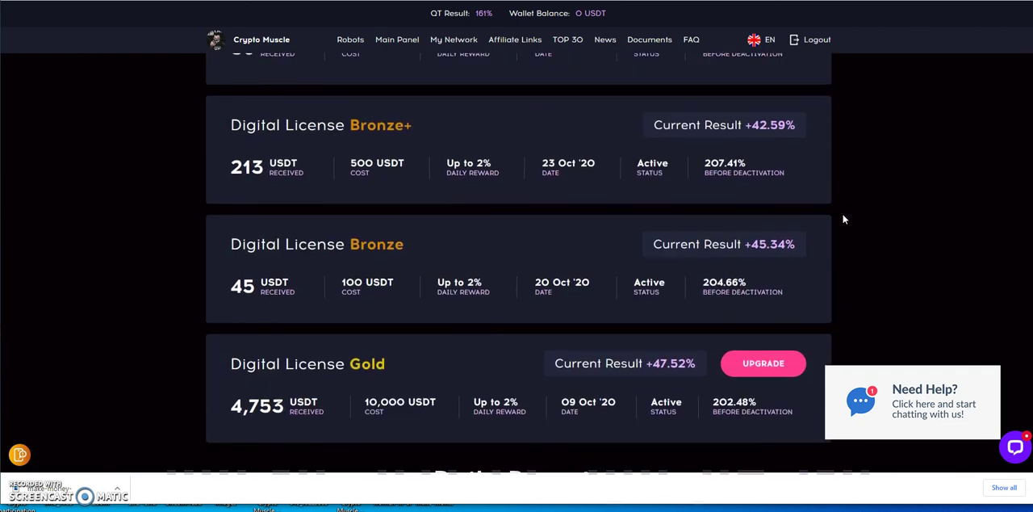
scroll(844, 219, up, 2)
scroll(844, 219, up, 1)
scroll(844, 219, up, 1)
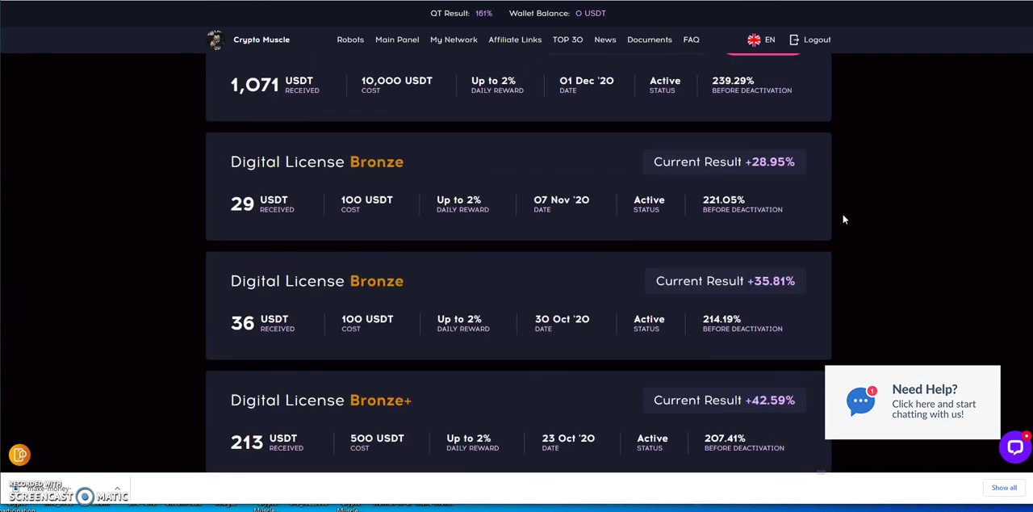
scroll(844, 218, up, 2)
scroll(844, 219, up, 2)
scroll(844, 218, up, 1)
scroll(844, 218, up, 2)
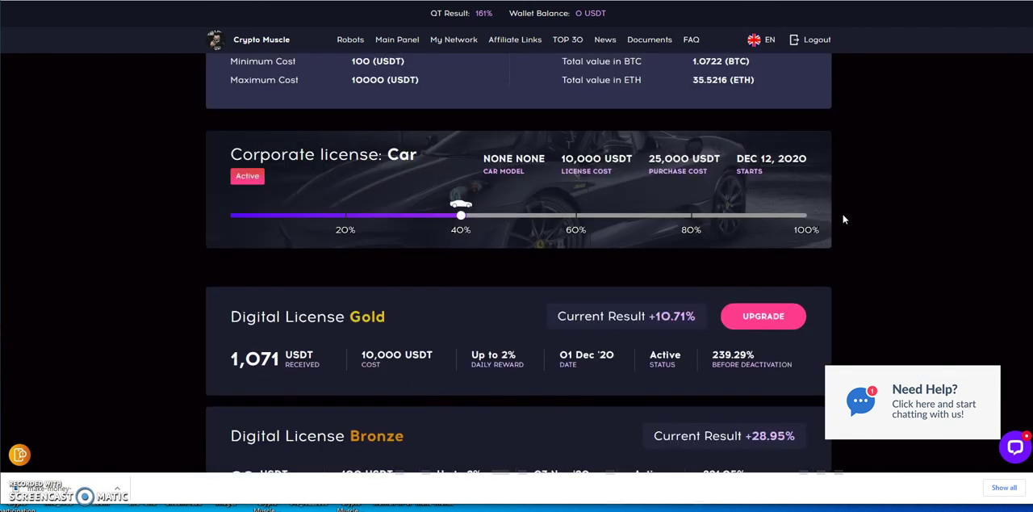
scroll(844, 218, up, 2)
scroll(844, 219, up, 3)
scroll(844, 219, up, 2)
scroll(844, 219, down, 1)
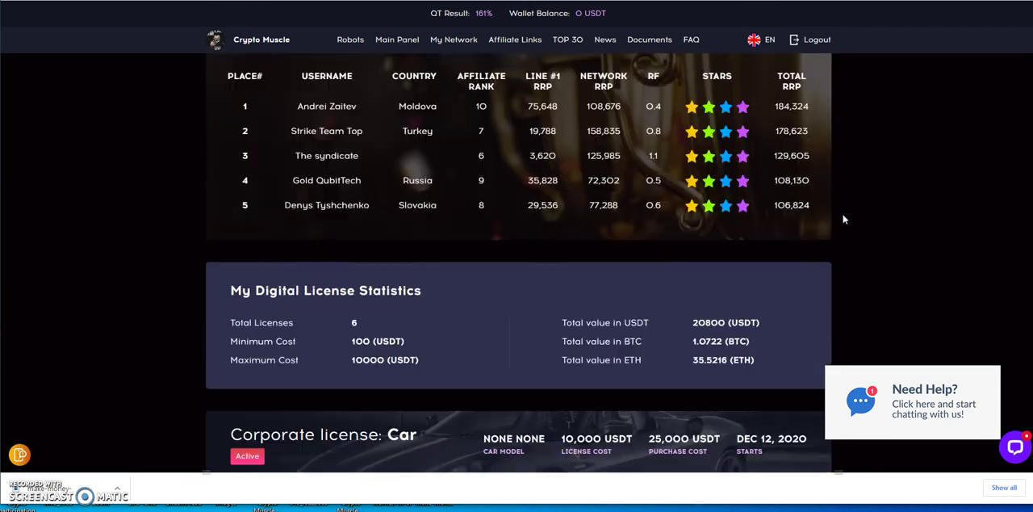
scroll(844, 219, down, 3)
scroll(844, 218, down, 2)
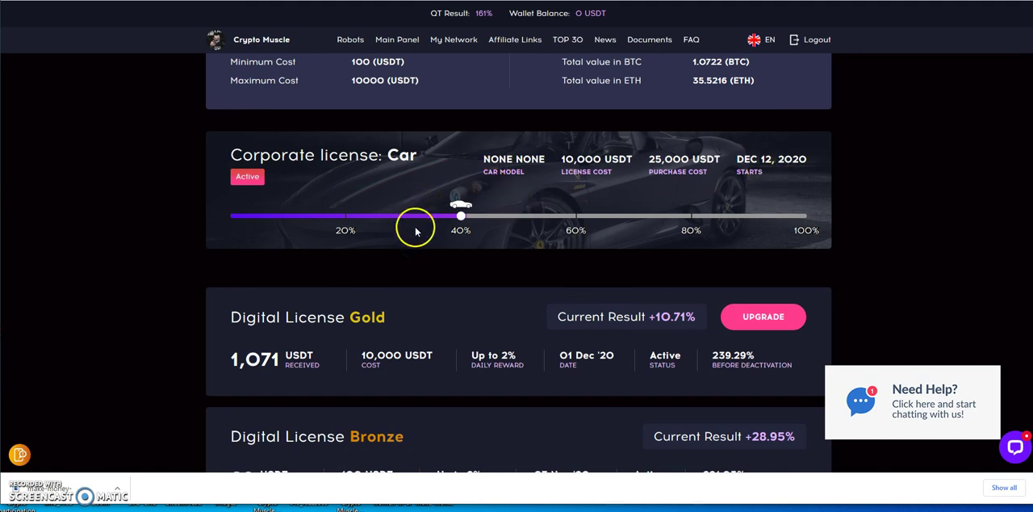
scroll(395, 216, up, 3)
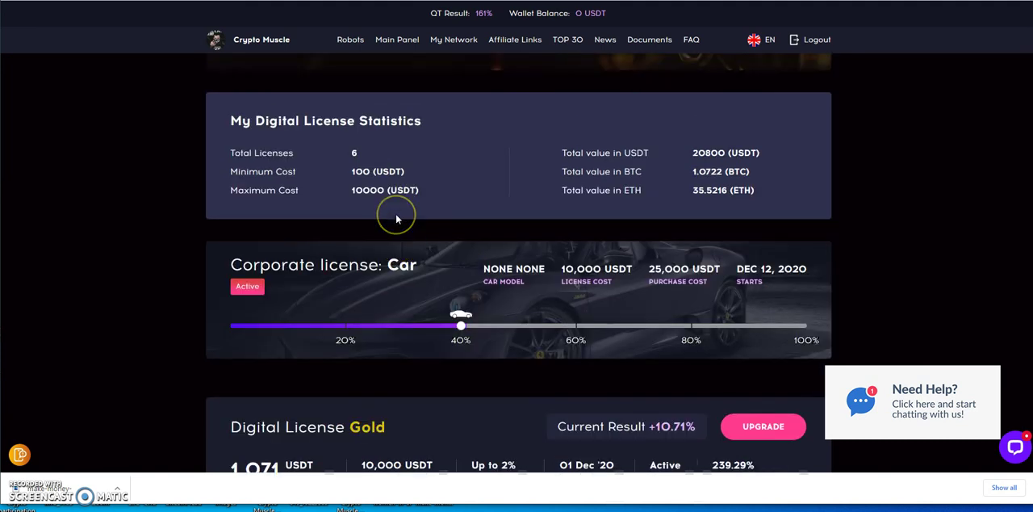
scroll(395, 216, up, 5)
scroll(395, 216, up, 5)
scroll(395, 216, up, 5)
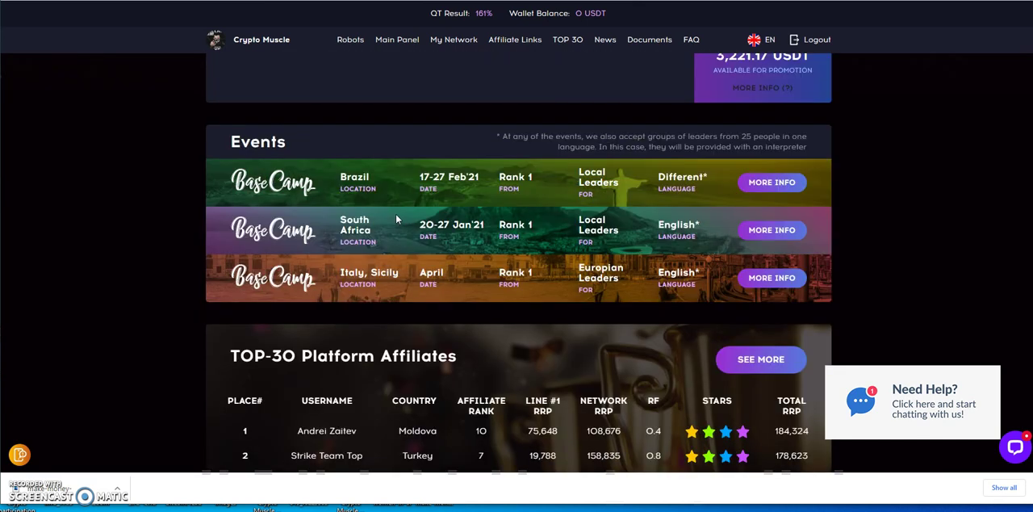